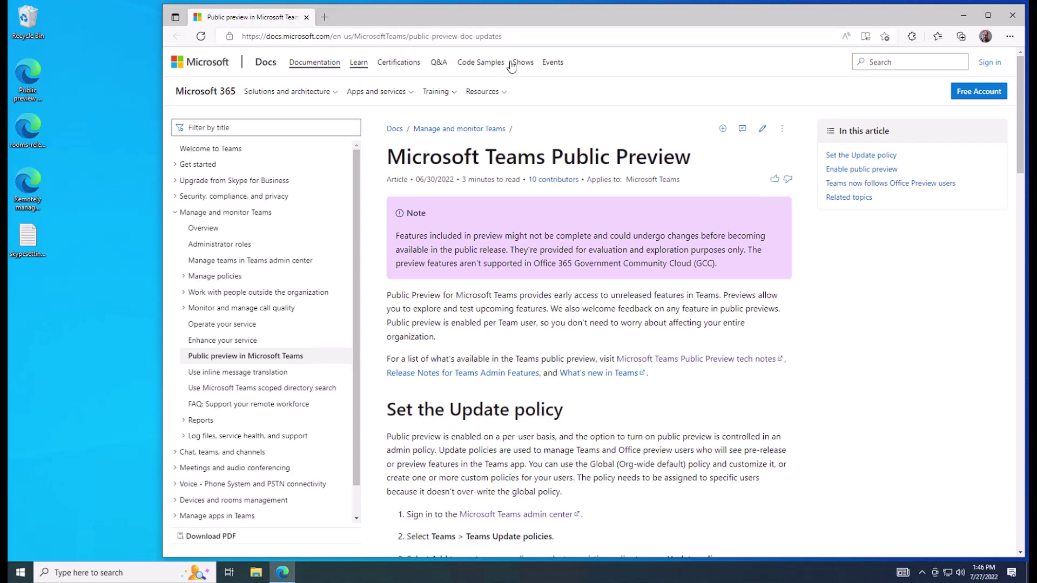
# Find the "Public preview for Microsoft Teams Rooms on Windows" section in the Public Preview article and highlight its heading.
pyautogui.scroll(-15, 654, 152)
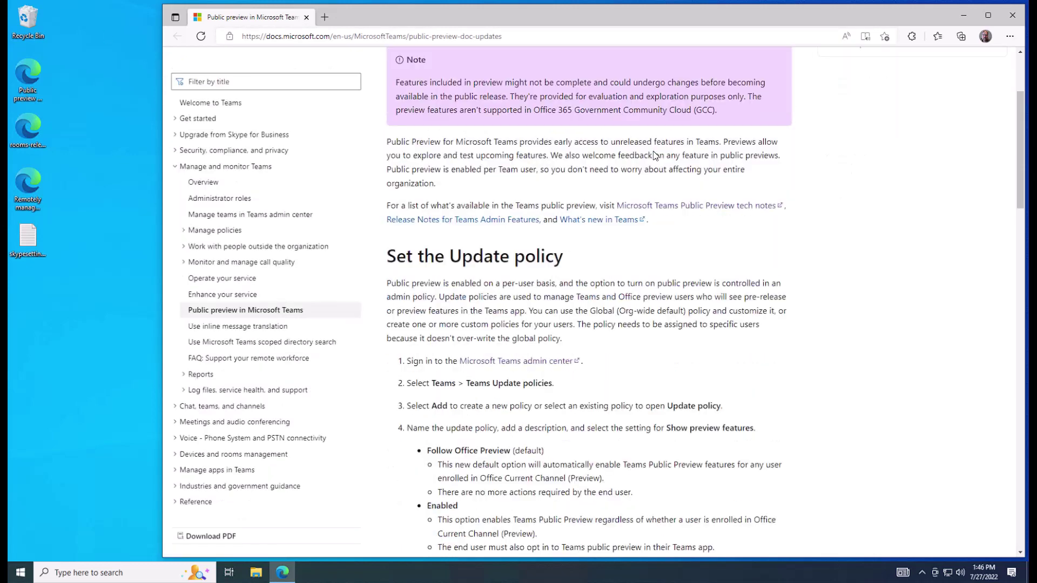
pyautogui.scroll(-5, 654, 156)
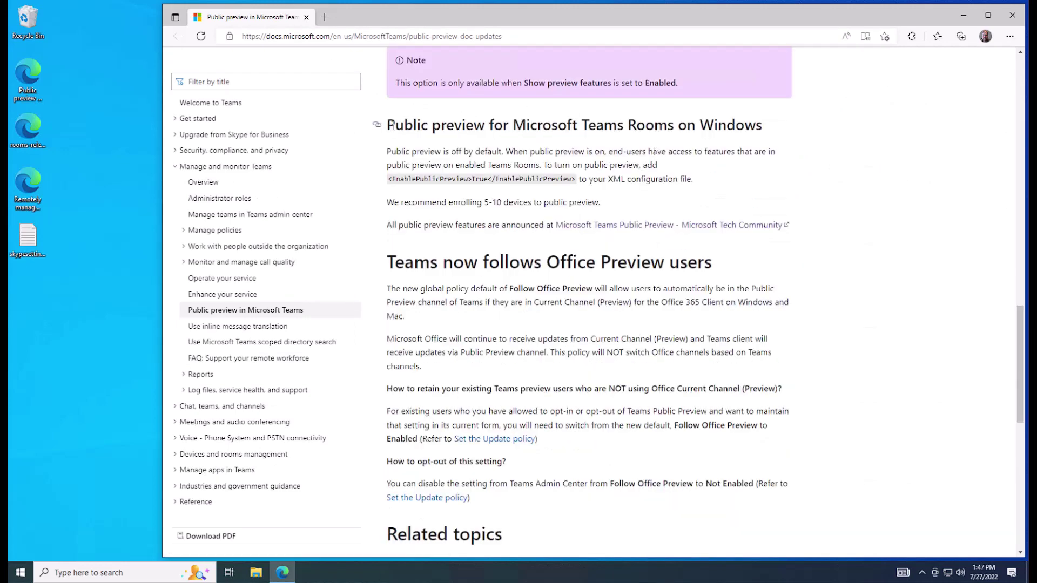
pyautogui.moveTo(387, 126); pyautogui.dragTo(641, 126)
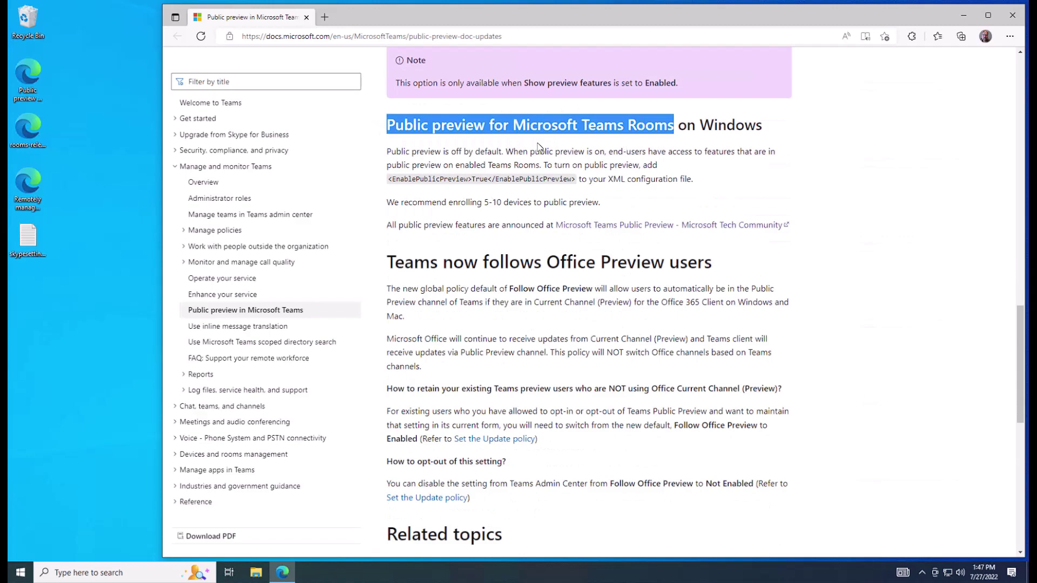
# Enlarge the article to 175% and highlight the EnablePublicPreview XML element given in the Teams Rooms on Windows section.
pyautogui.hotkey('ctrl', '+')
pyautogui.hotkey('ctrl', '+')
pyautogui.hotkey('ctrl', '+')
pyautogui.hotkey('ctrl', '+')
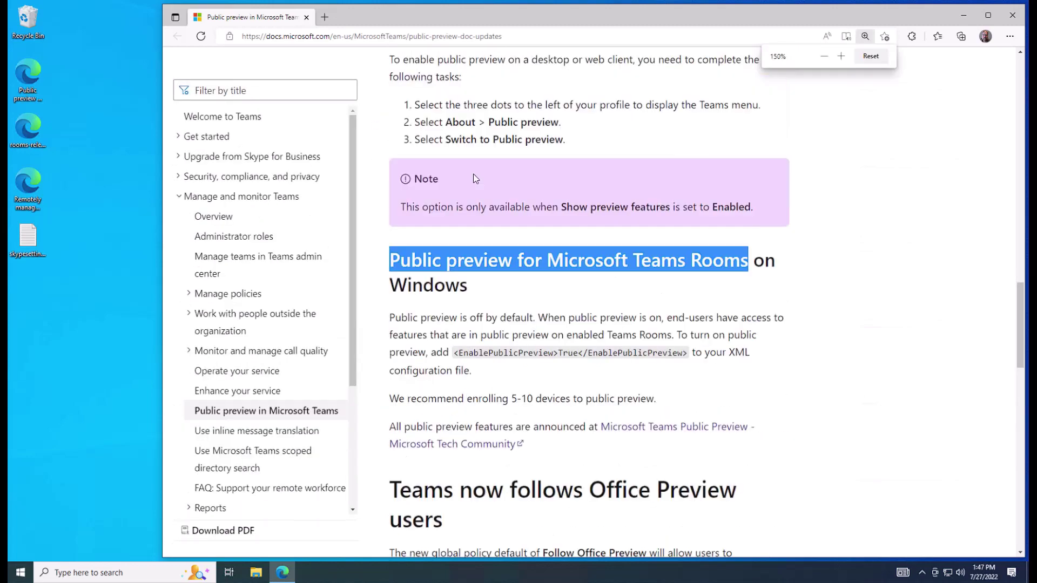
pyautogui.scroll(-4, 578, 212)
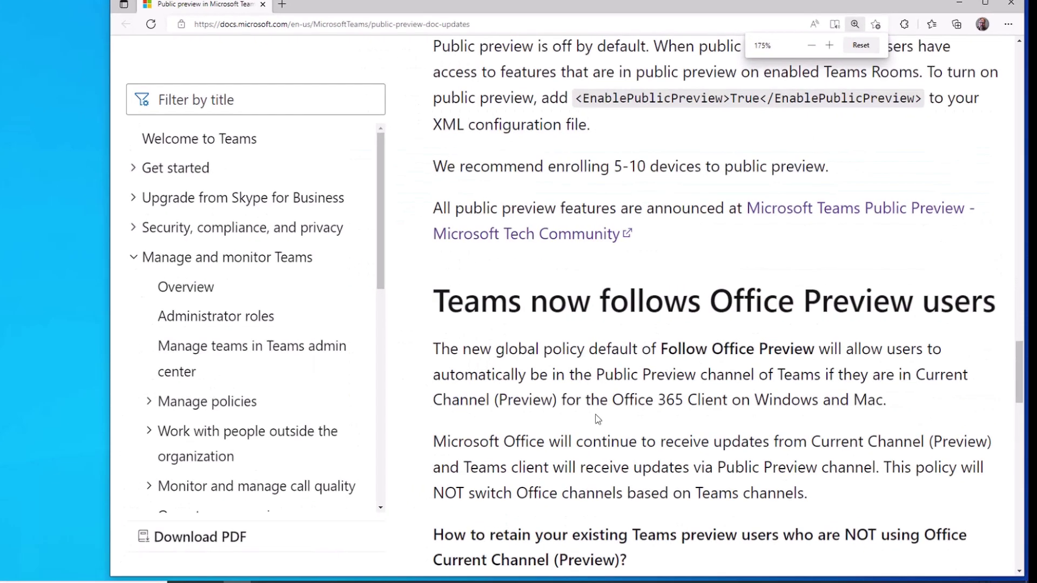
pyautogui.scroll(4, 578, 213)
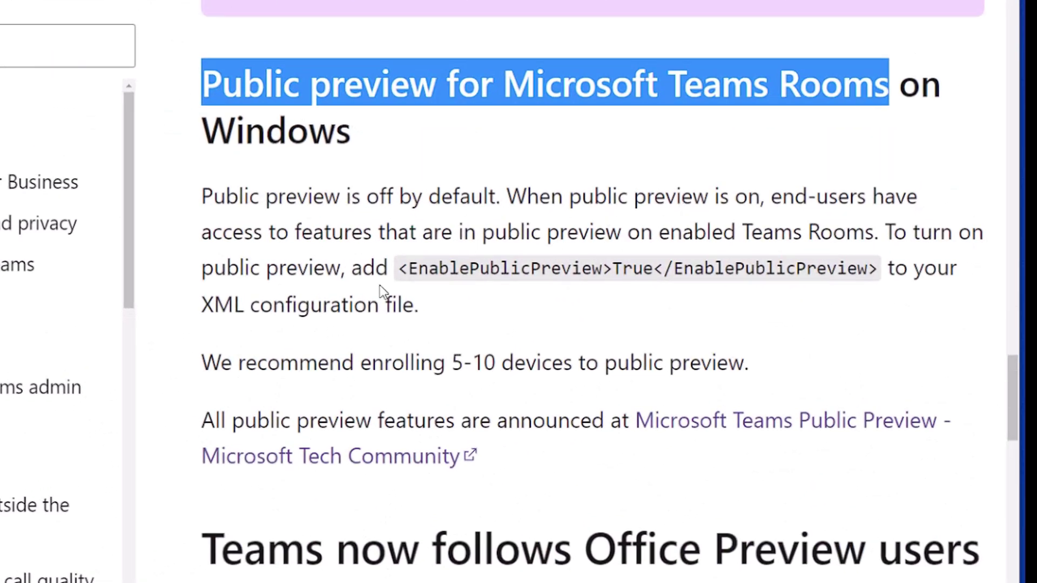
pyautogui.moveTo(397, 268); pyautogui.dragTo(885, 269)
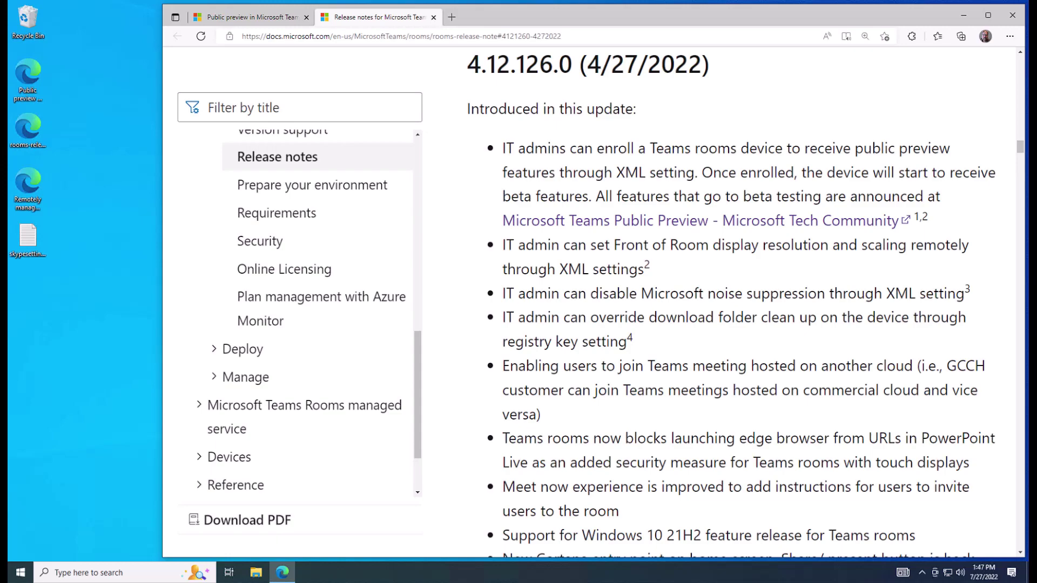
# In the Teams Rooms release notes for 4.12.126.0, highlight the entry about enrolling devices in public preview through an XML setting.
pyautogui.moveTo(503, 148); pyautogui.dragTo(968, 219)
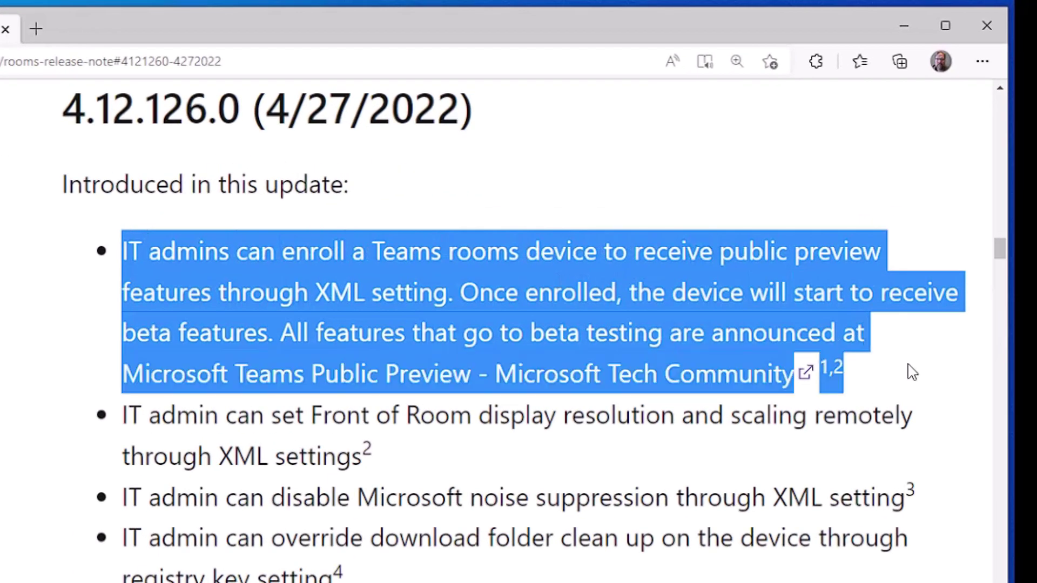
pyautogui.click(292, 247)
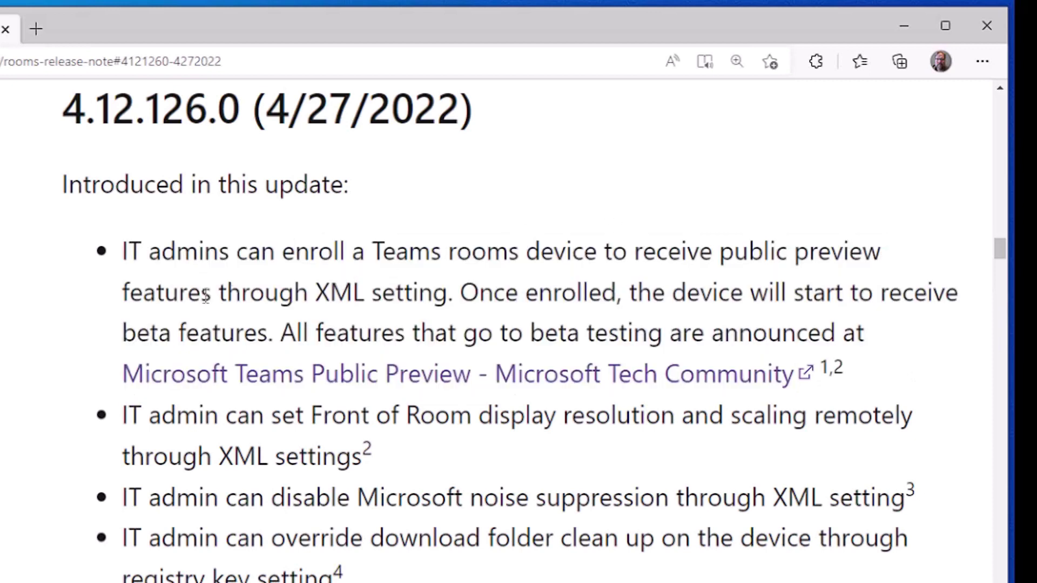
pyautogui.moveTo(205, 296); pyautogui.dragTo(458, 296)
pyautogui.click(458, 295)
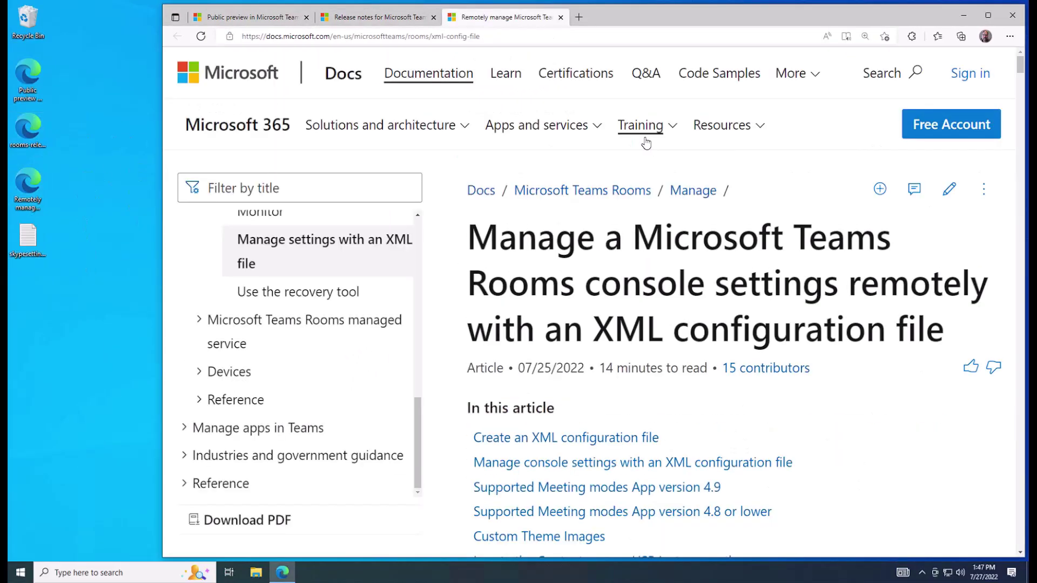
# Look through the XML configuration file article for the sample SkypeSettings.xml code and reduce the page zoom to 90%.
pyautogui.scroll(-2, 729, 189)
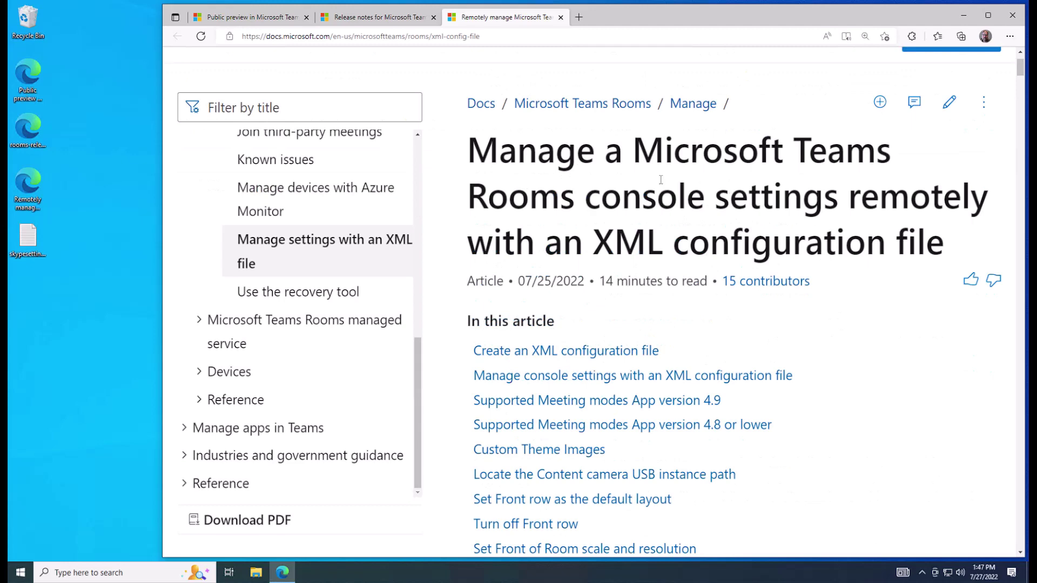
pyautogui.scroll(-12, 675, 170)
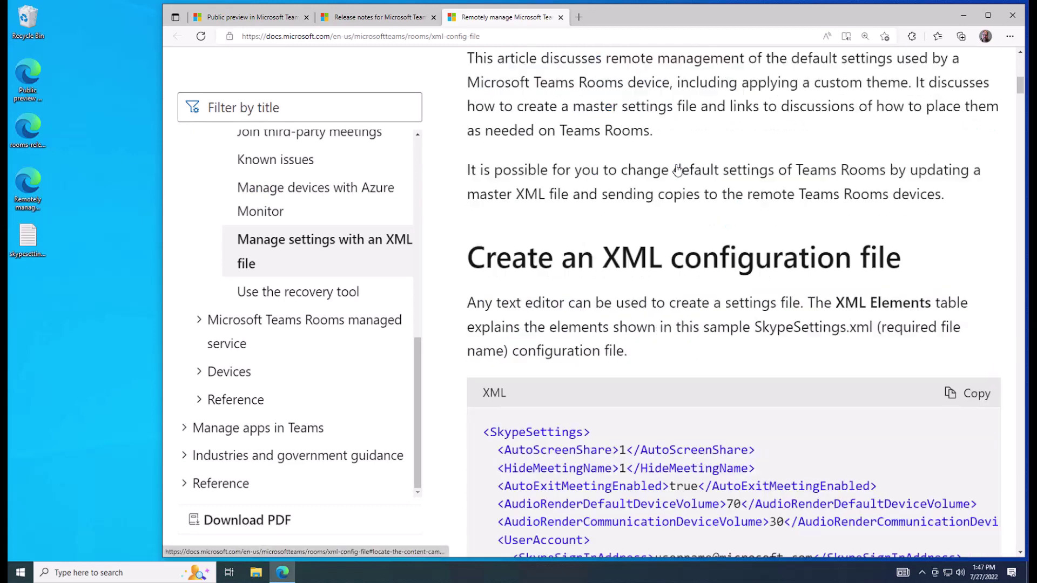
pyautogui.scroll(-4, 678, 169)
pyautogui.scroll(-2, 678, 169)
pyautogui.scroll(-4, 678, 169)
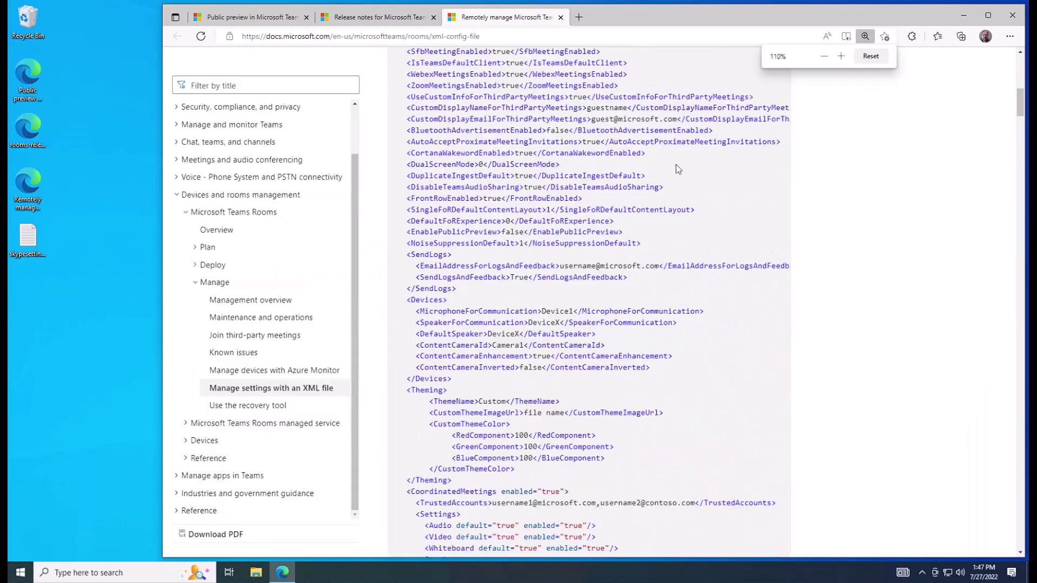
pyautogui.scroll(-1, 677, 168)
pyautogui.scroll(-1, 621, 170)
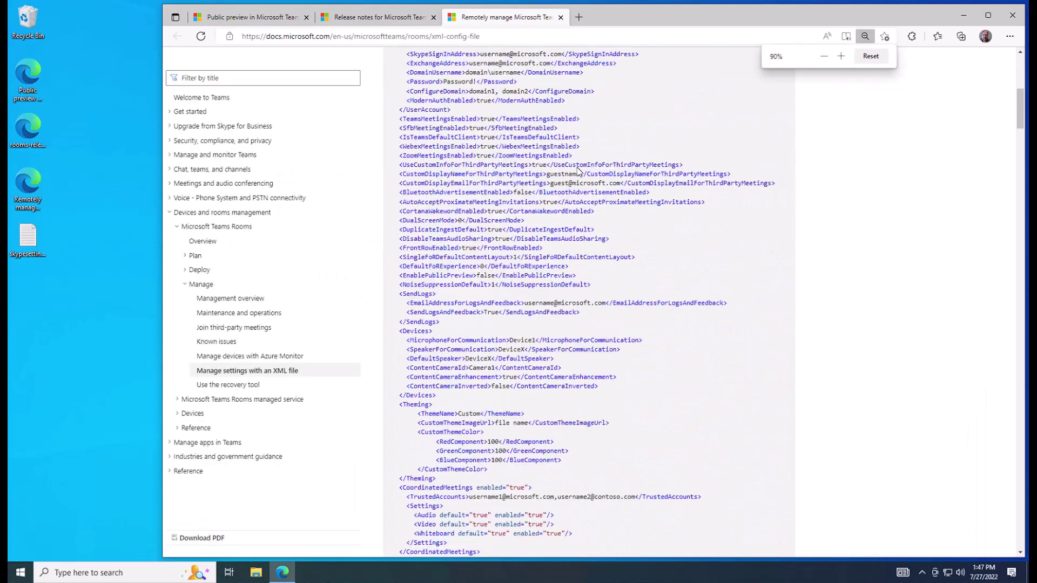
pyautogui.scroll(3, 577, 172)
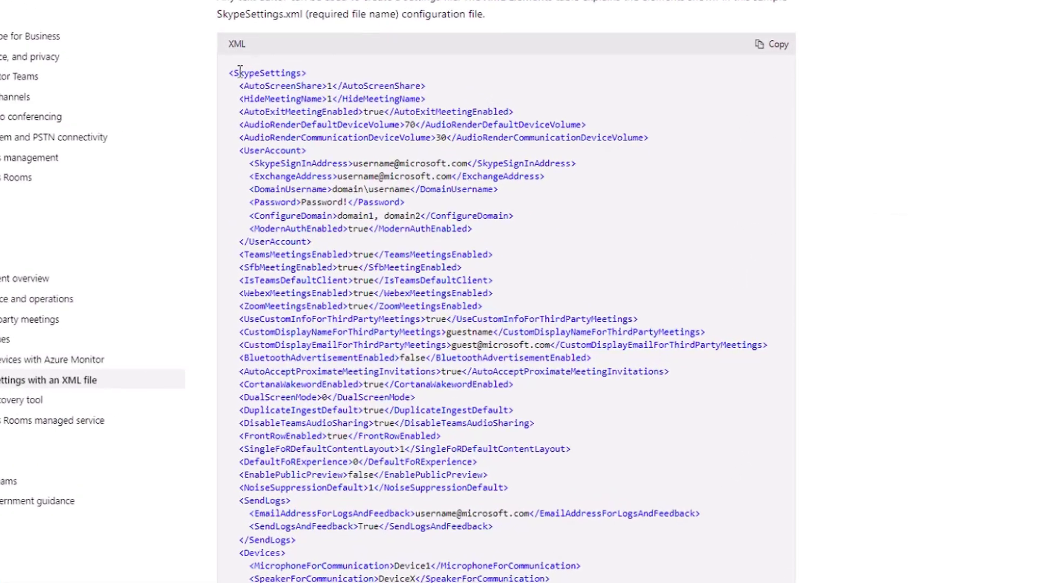
# Highlight the SkypeSettings root tag and the AutoScreenShare element in the sample XML code.
pyautogui.doubleClick(426, 152)
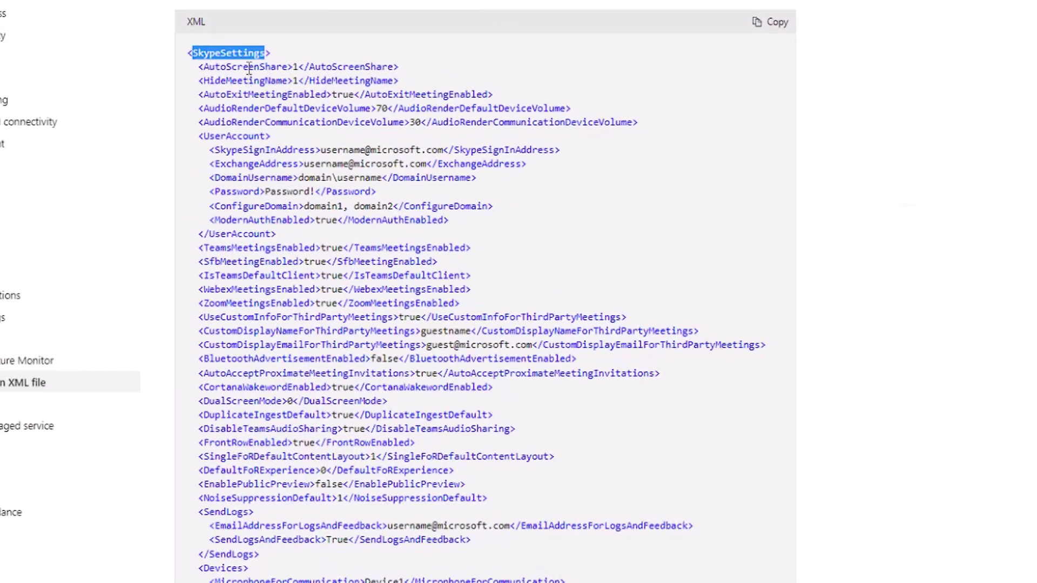
pyautogui.doubleClick(249, 67)
pyautogui.click(207, 49)
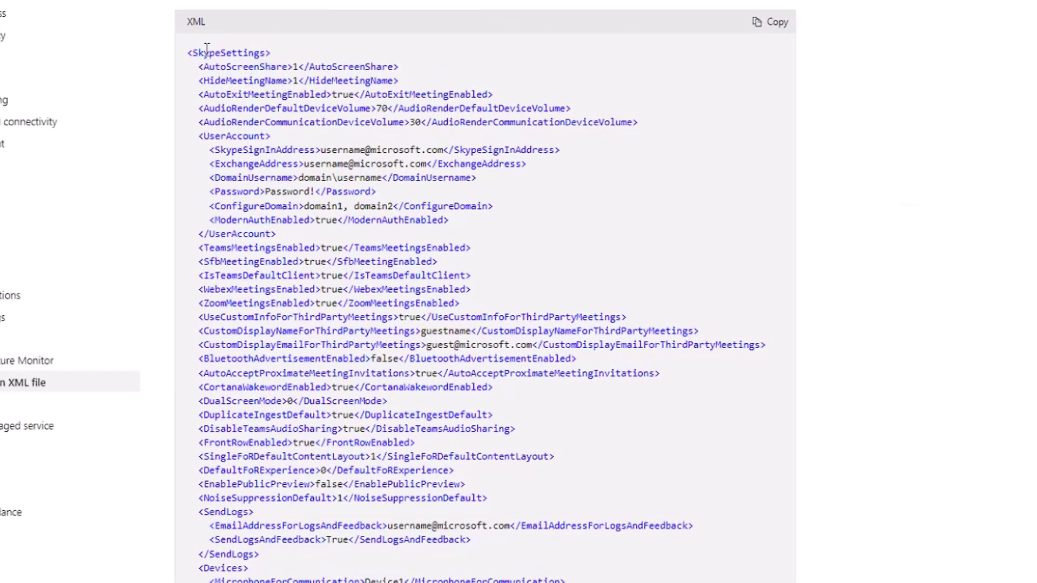
pyautogui.doubleClick(206, 51)
pyautogui.click(255, 70)
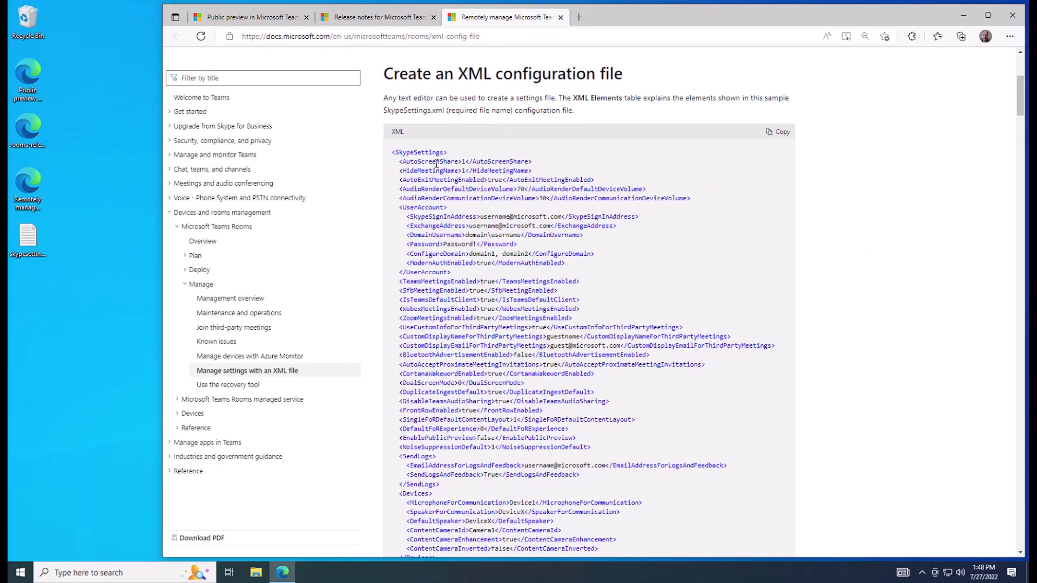
pyautogui.doubleClick(436, 164)
# Enlarge the page to 175% and examine the individual setting elements at the start of the sample XML code.
pyautogui.hotkey('ctrl', '+')
pyautogui.hotkey('ctrl', '+')
pyautogui.hotkey('ctrl', '+')
pyautogui.hotkey('ctrl', '+')
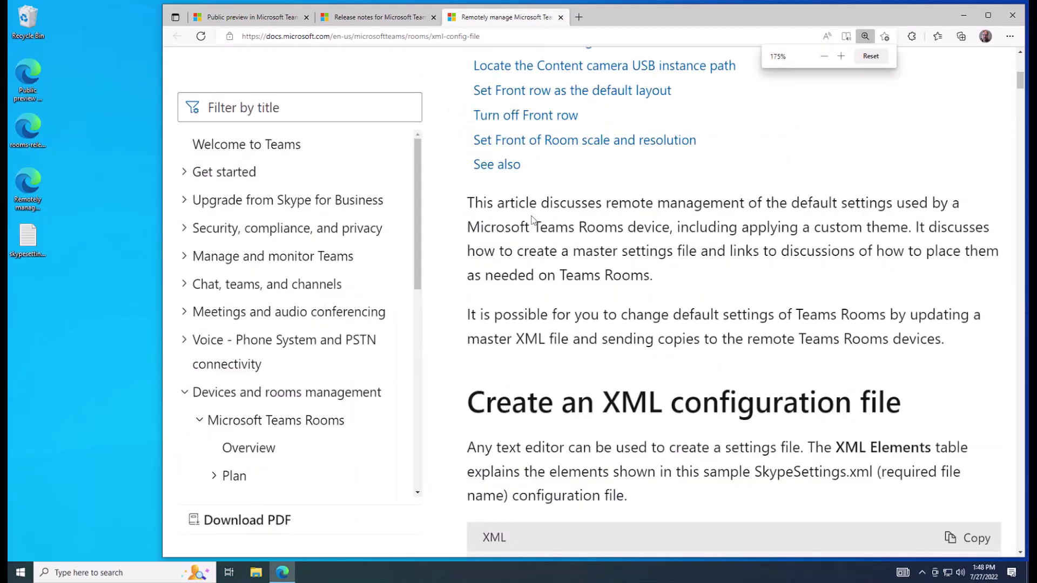
pyautogui.scroll(-6, 578, 217)
pyautogui.moveTo(497, 191); pyautogui.dragTo(839, 196)
pyautogui.click(681, 238)
pyautogui.scroll(-1, 679, 236)
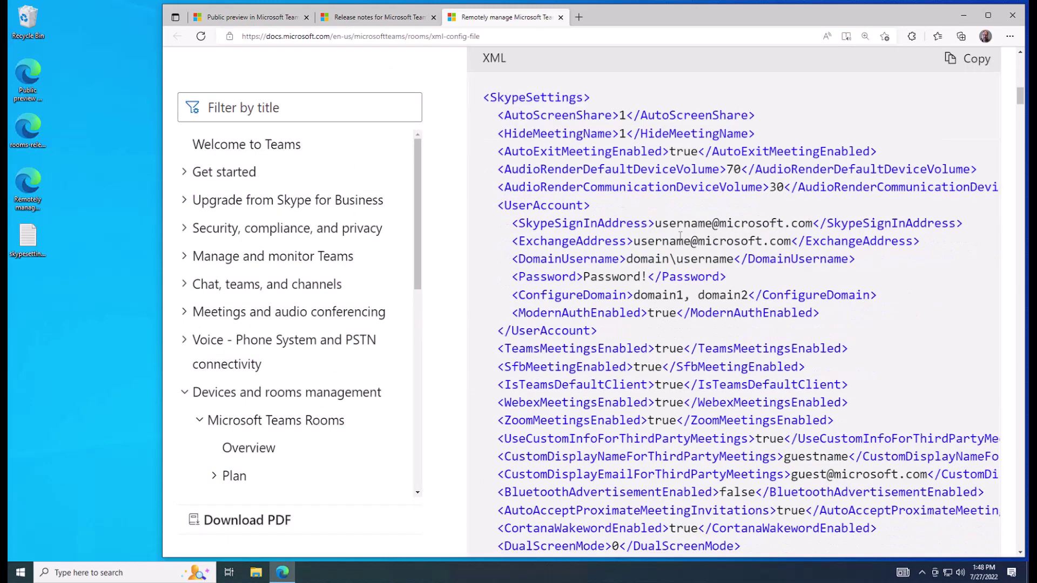
# Search the page for "public" and highlight the EnablePublicPreview line and its value in the sample code.
pyautogui.hotkey('ctrl', 'f')
pyautogui.write('public')
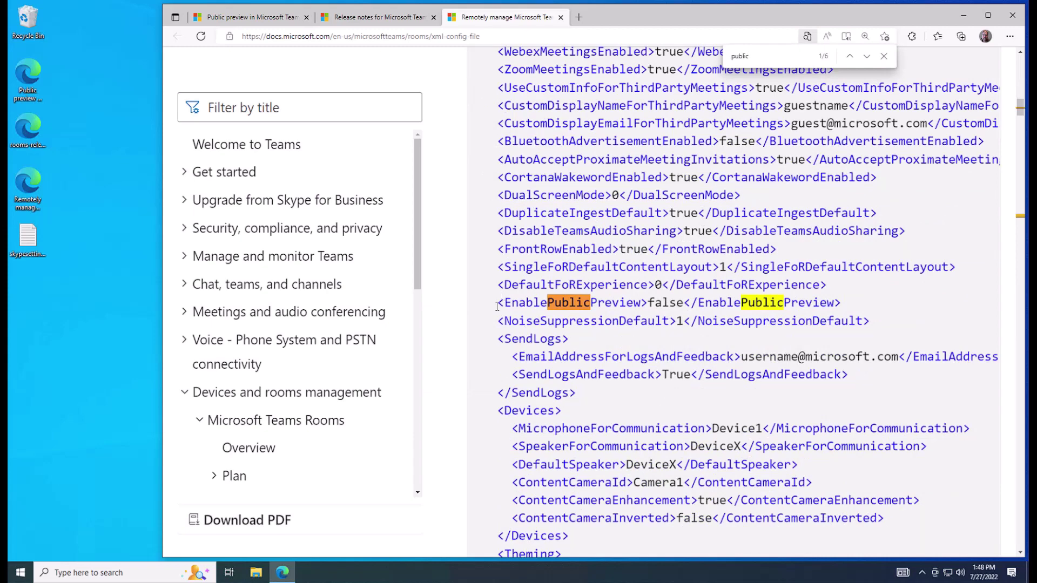
pyautogui.moveTo(497, 304); pyautogui.dragTo(890, 314)
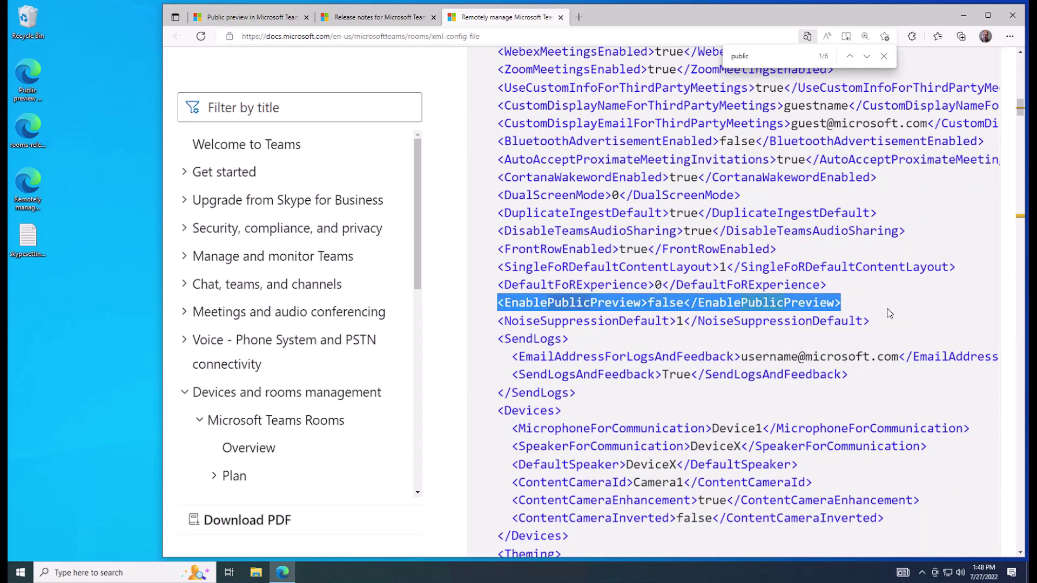
pyautogui.doubleClick(665, 303)
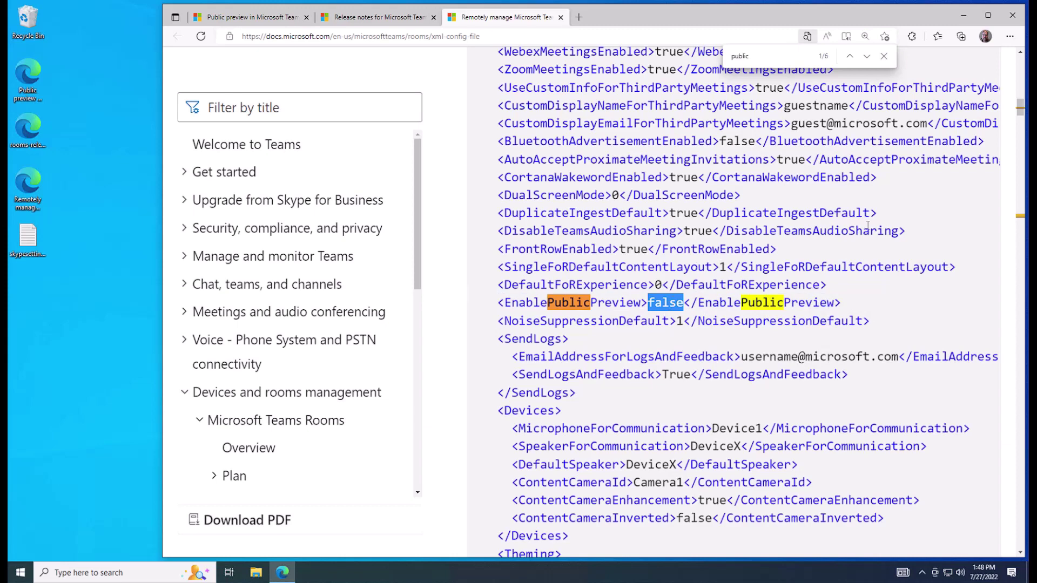
# Go to the EnablePublicPreview match in the XML elements table, close the search, and read the element's description.
pyautogui.click(865, 57)
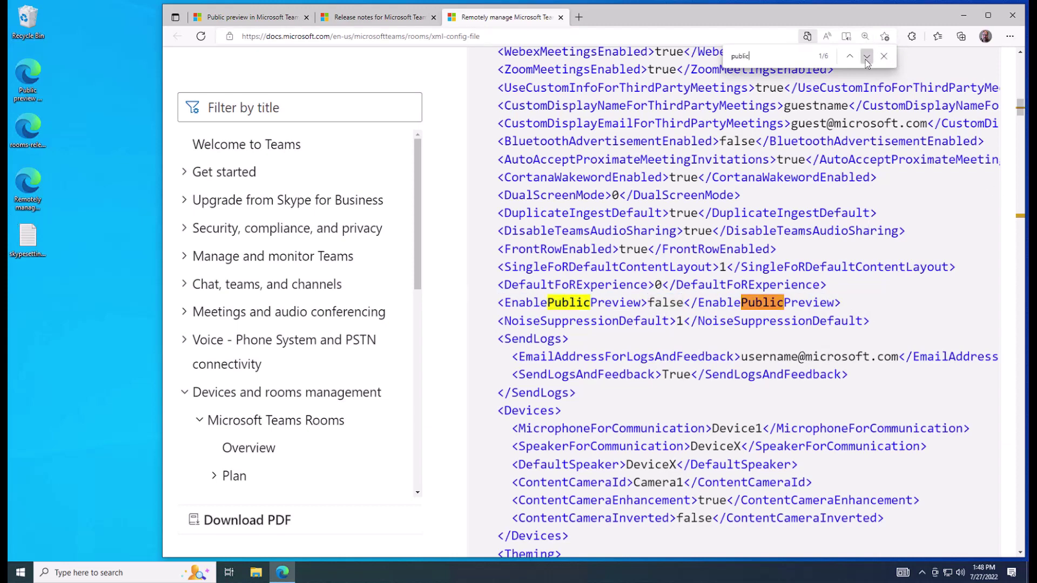
pyautogui.click(866, 57)
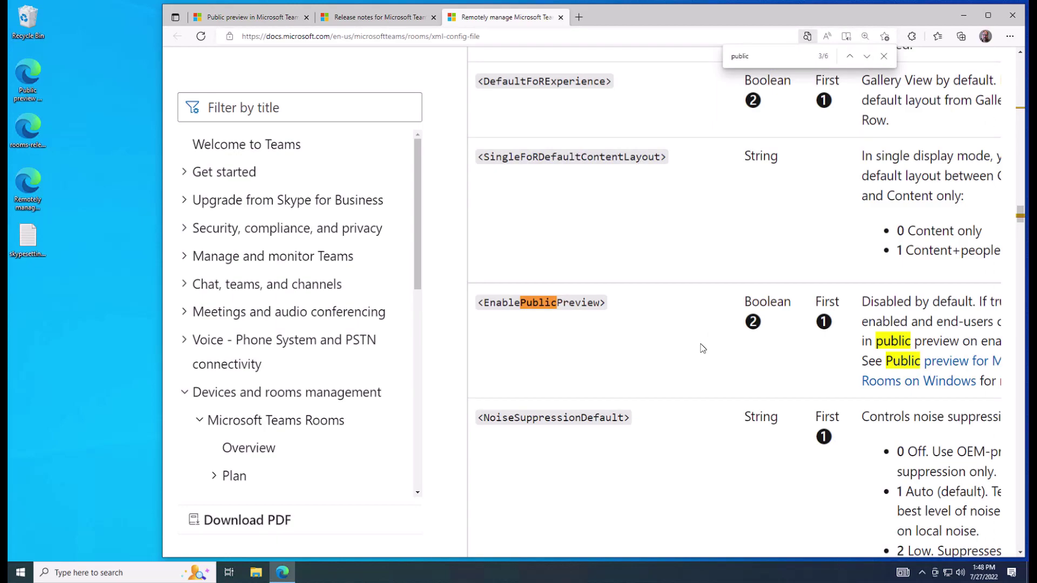
pyautogui.hotkey('ctrl', '-')
pyautogui.hotkey('ctrl', '-')
pyautogui.press('Escape')
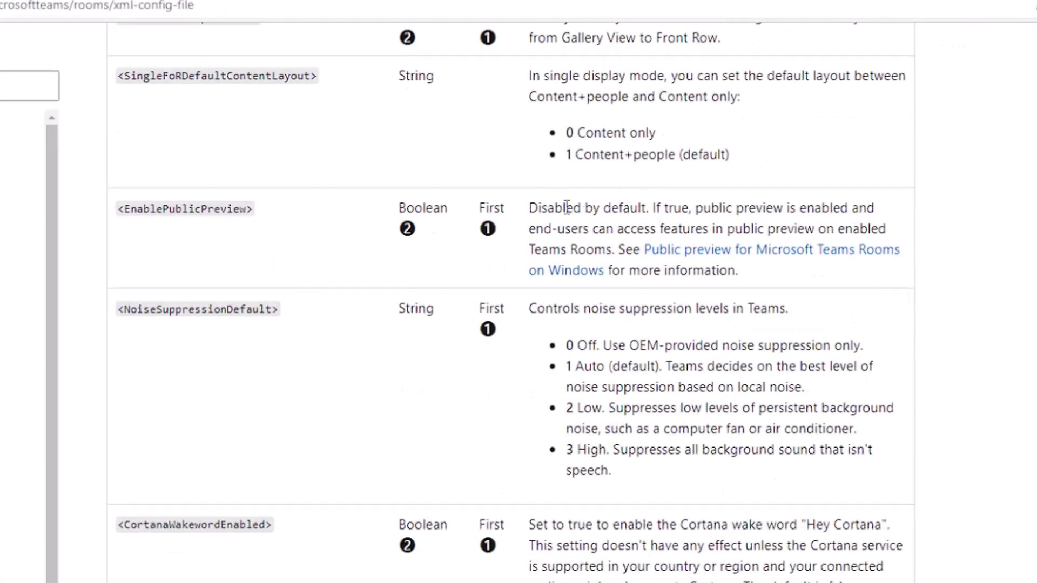
pyautogui.moveTo(530, 208); pyautogui.dragTo(863, 219)
pyautogui.click(803, 233)
pyautogui.moveTo(576, 229); pyautogui.dragTo(756, 577)
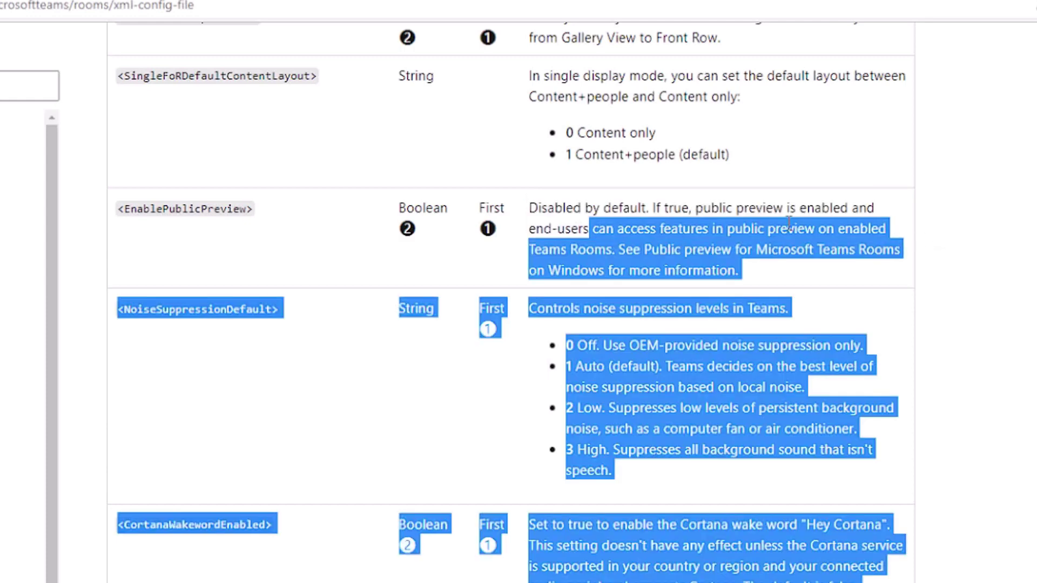
pyautogui.click(788, 224)
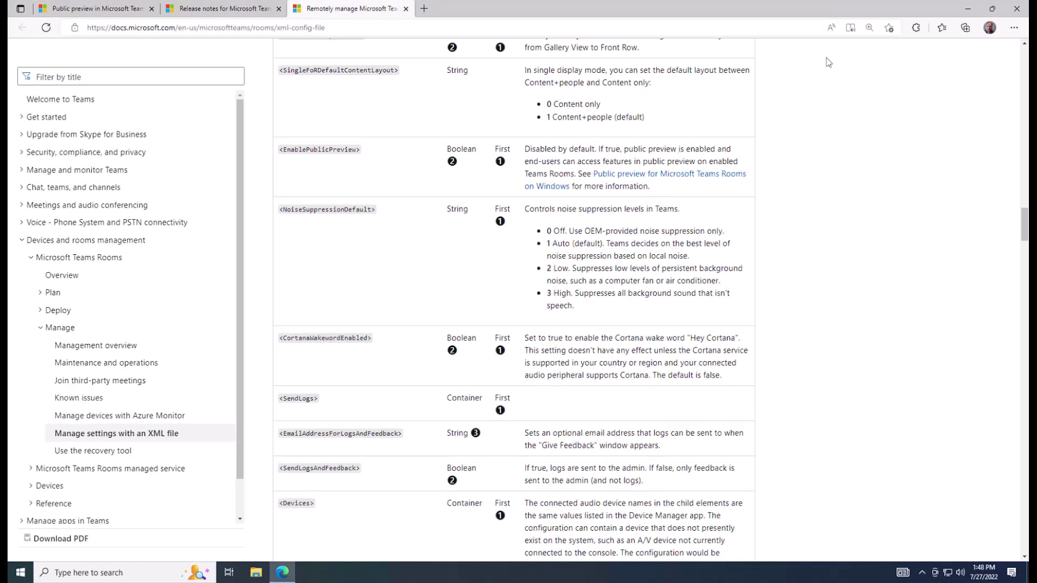
# Minimise the browser and check the file name extensions setting in File Explorer's view options.
pyautogui.click(991, 5)
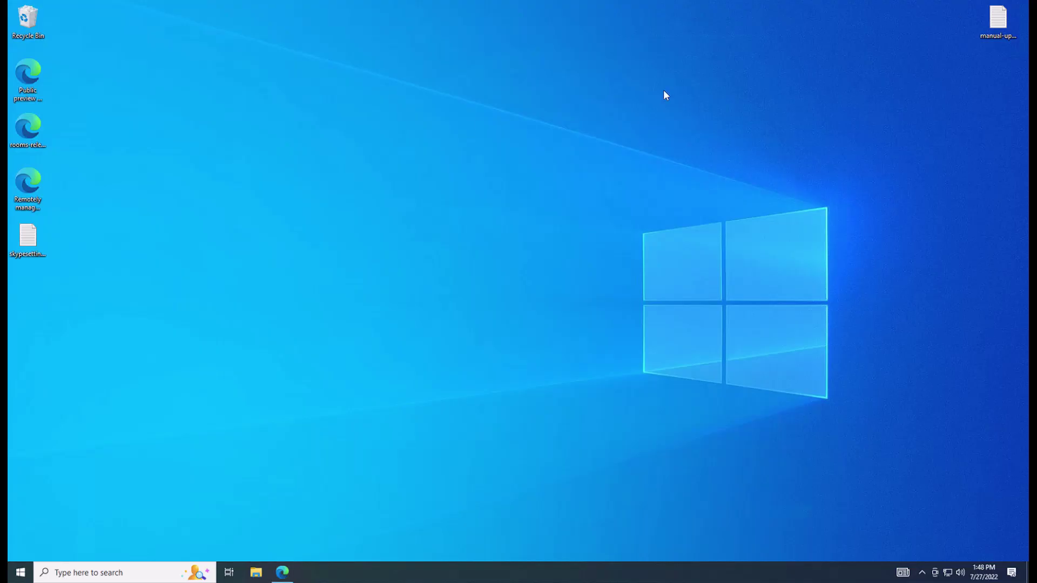
pyautogui.click(29, 247)
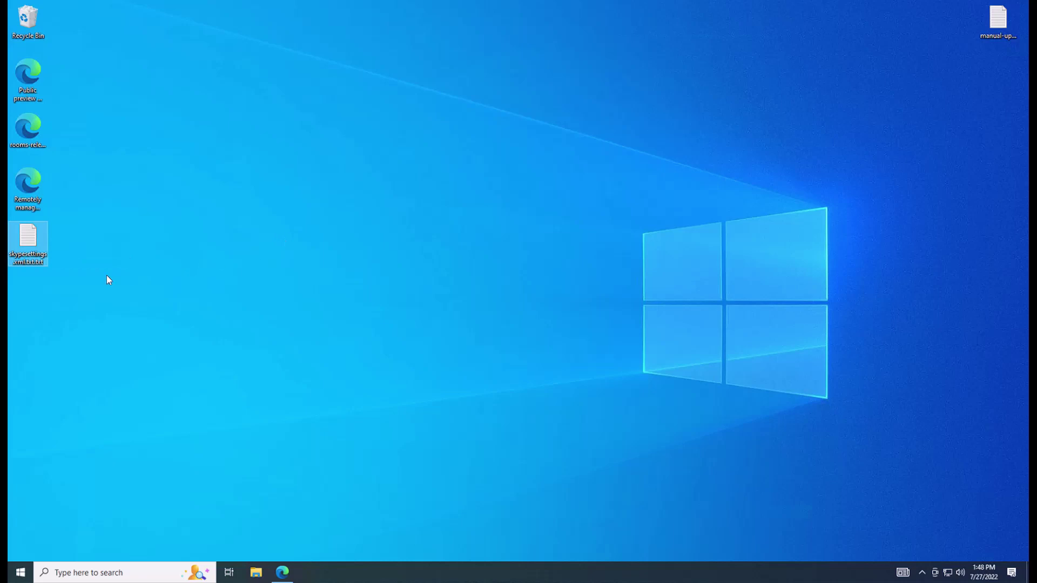
pyautogui.click(256, 572)
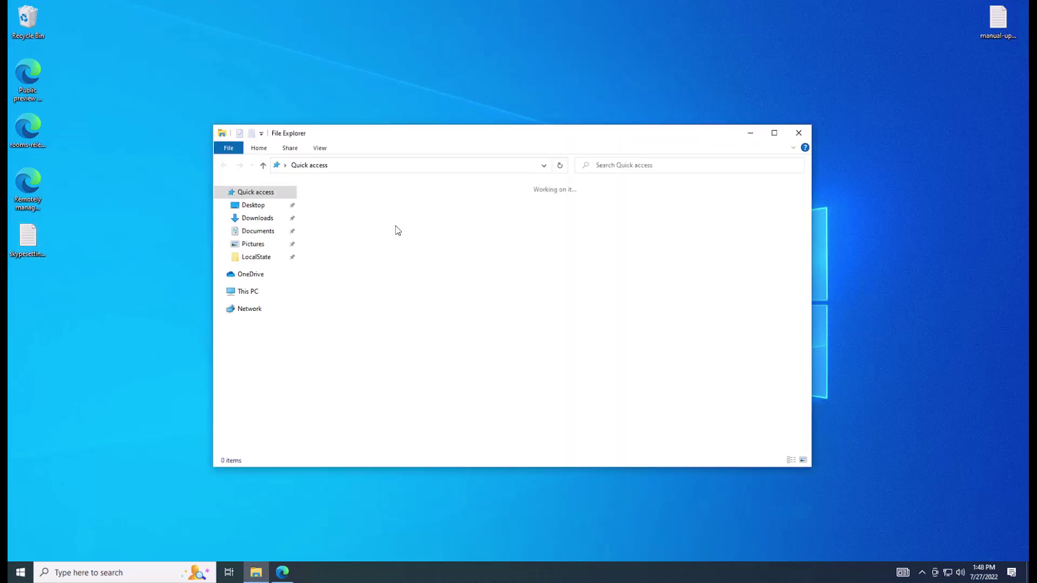
pyautogui.click(319, 148)
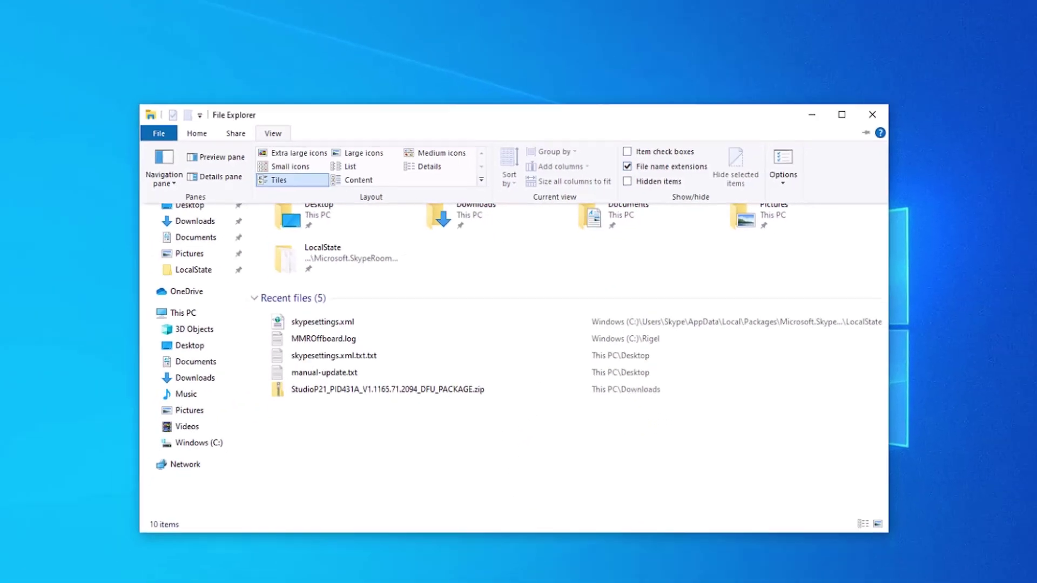
# Open the desktop file skypesettings.xml.txt.txt in Notepad and enlarge its text to 240%.
pyautogui.click(33, 241)
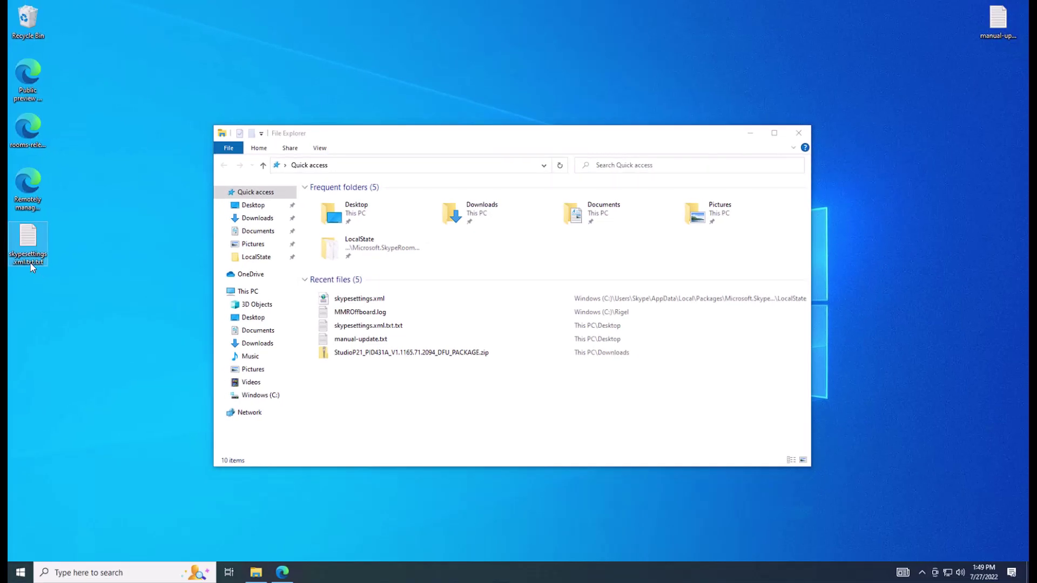
pyautogui.doubleClick(33, 244)
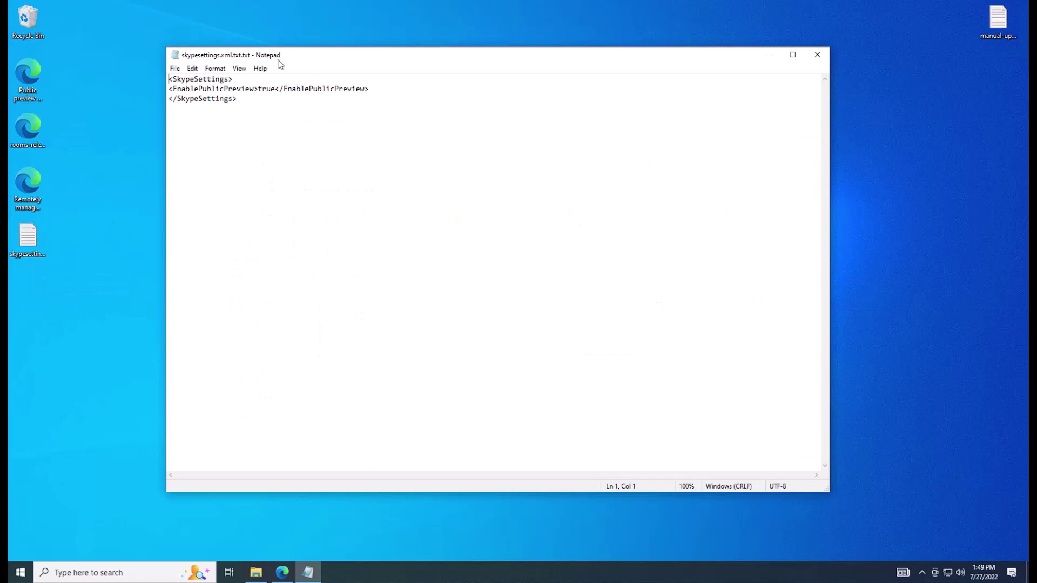
pyautogui.scroll(5, 308, 132)
pyautogui.scroll(9, 308, 132)
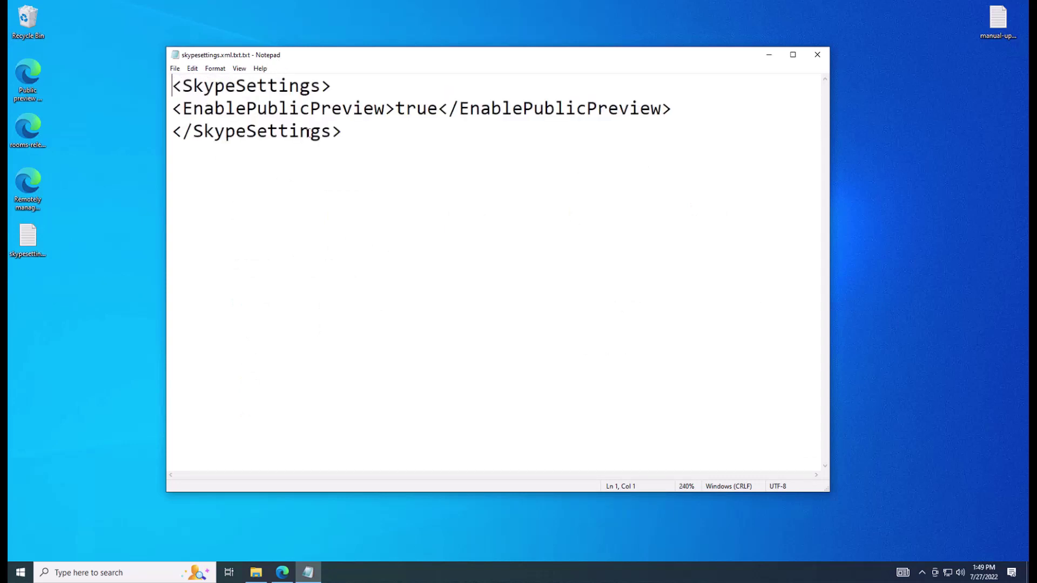
# Highlight the opening and closing SkypeSettings tags and the EnablePublicPreview line, and close the text file.
pyautogui.tripleClick(469, 87)
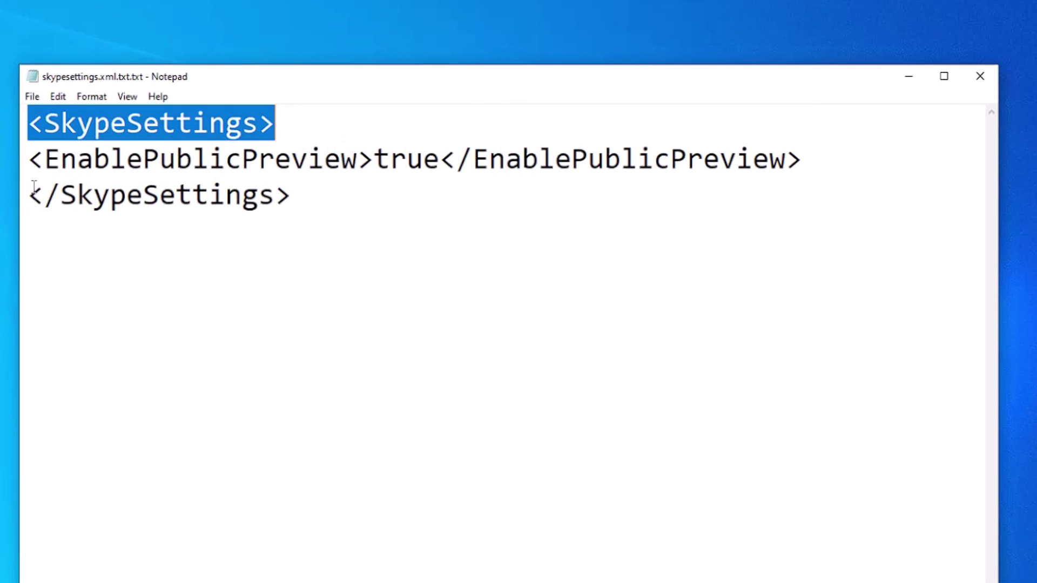
pyautogui.click(31, 193)
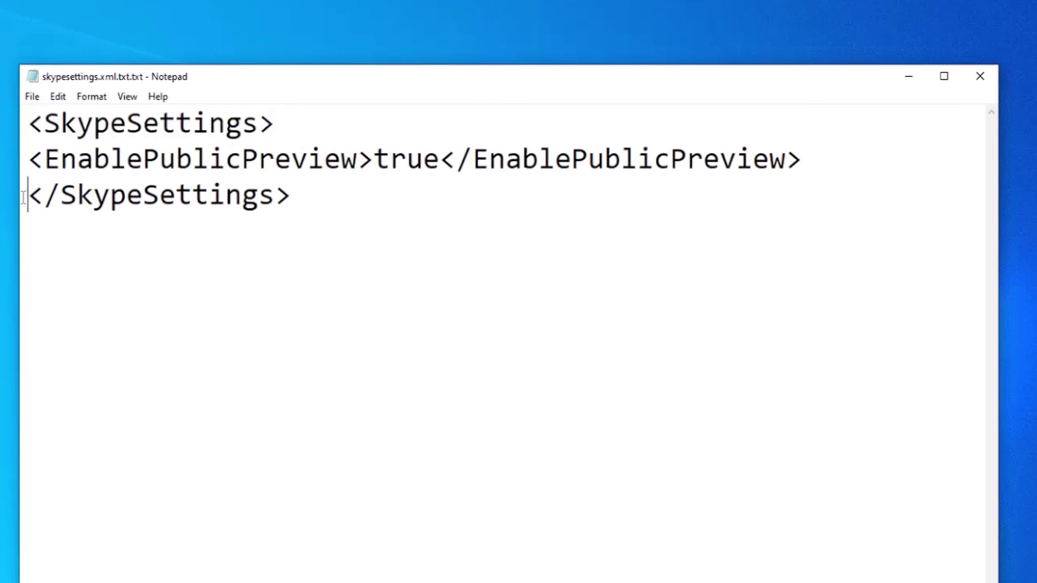
pyautogui.moveTo(31, 194); pyautogui.dragTo(527, 197)
pyautogui.click(305, 209)
pyautogui.moveTo(32, 162); pyautogui.dragTo(837, 155)
pyautogui.click(842, 156)
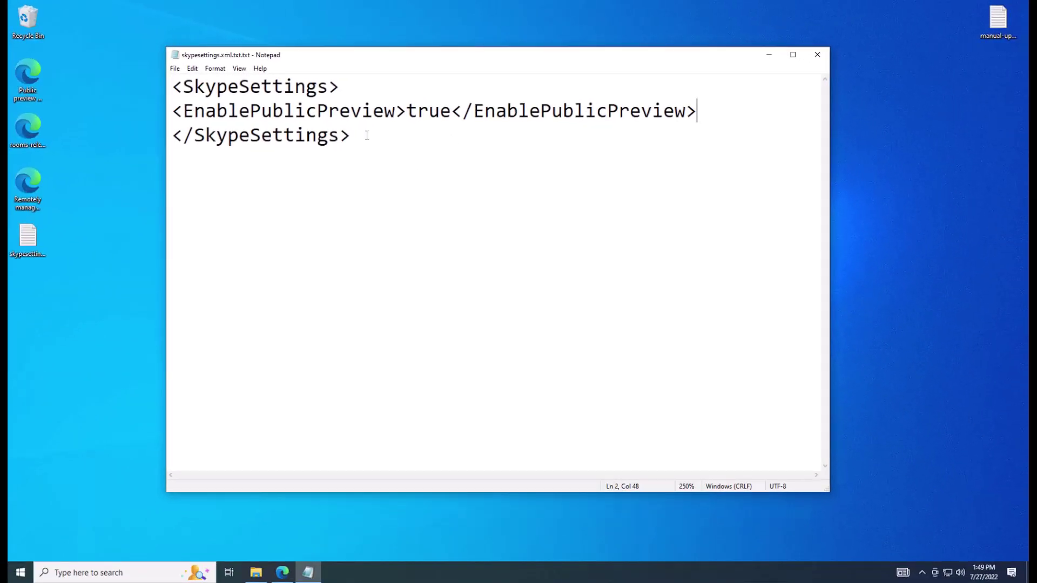
pyautogui.click(817, 54)
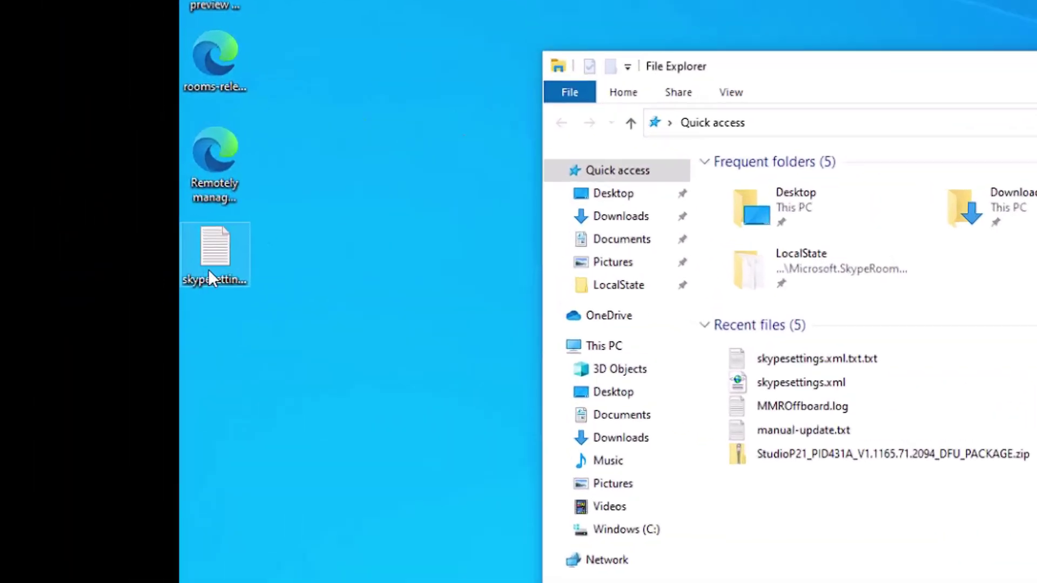
# Rename the desktop file skypesettings.xml.txt.txt as skypesettings.xml and accept the extension change.
pyautogui.click(209, 273)
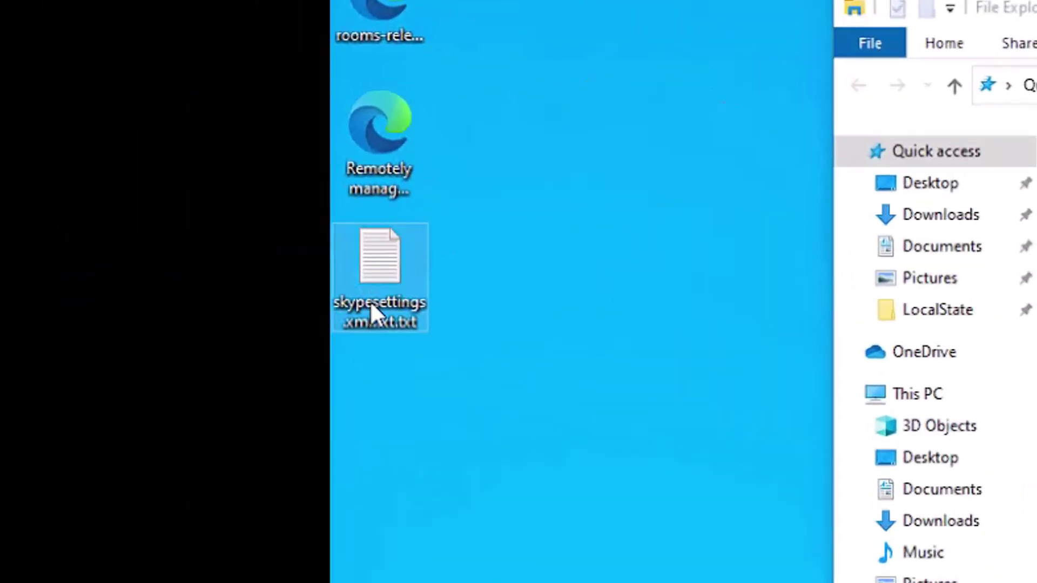
pyautogui.click(229, 295)
pyautogui.press('Right')
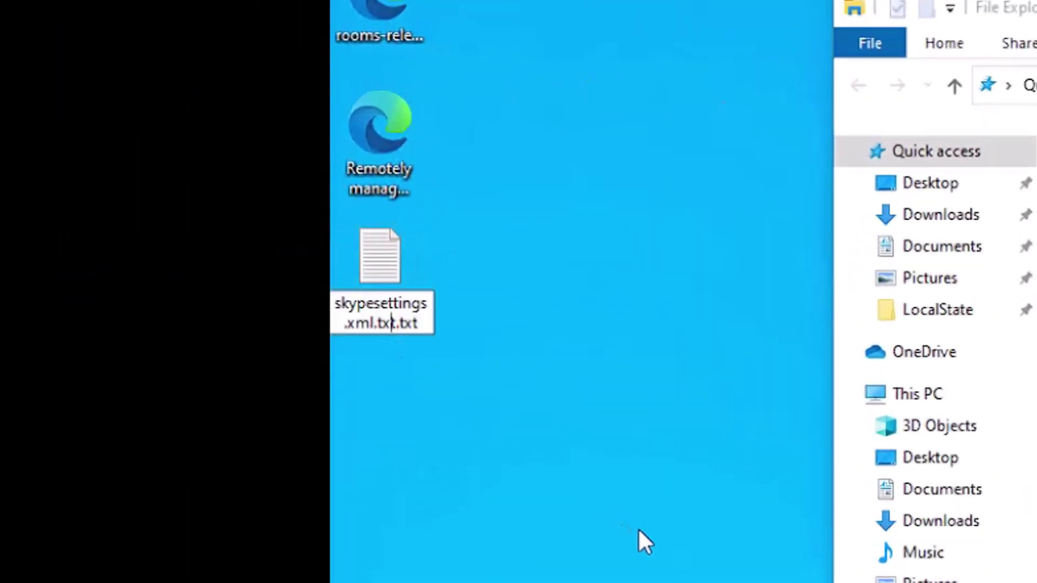
pyautogui.press('Right')
pyautogui.press('Right')
pyautogui.press('Right')
pyautogui.press('Right')
pyautogui.press('Right')
pyautogui.press('BackSpace')
pyautogui.press('BackSpace')
pyautogui.press('BackSpace')
pyautogui.press('BackSpace')
pyautogui.press('BackSpace')
pyautogui.press('BackSpace')
pyautogui.press('BackSpace')
pyautogui.press('BackSpace')
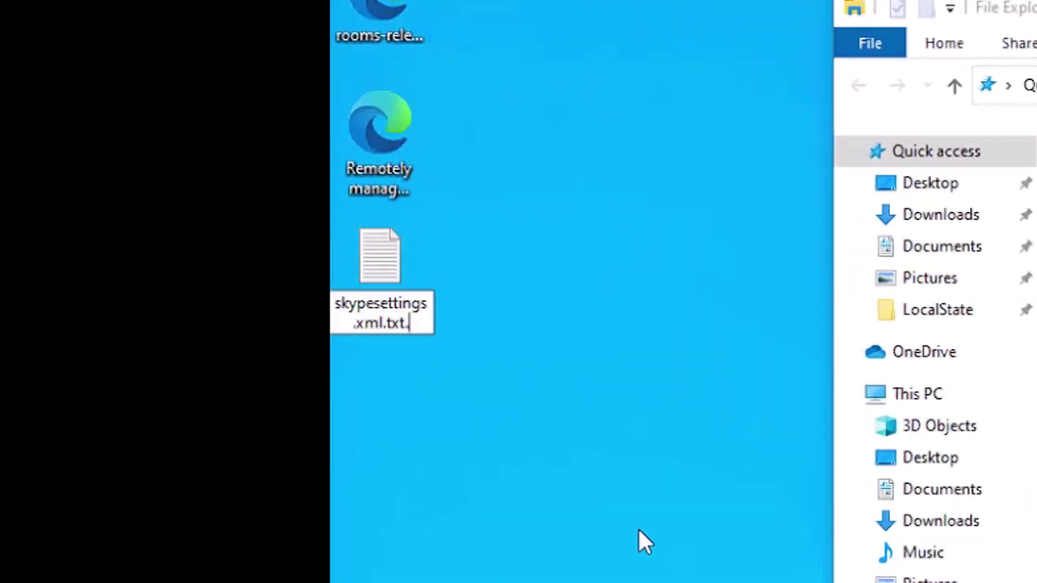
pyautogui.press('Return')
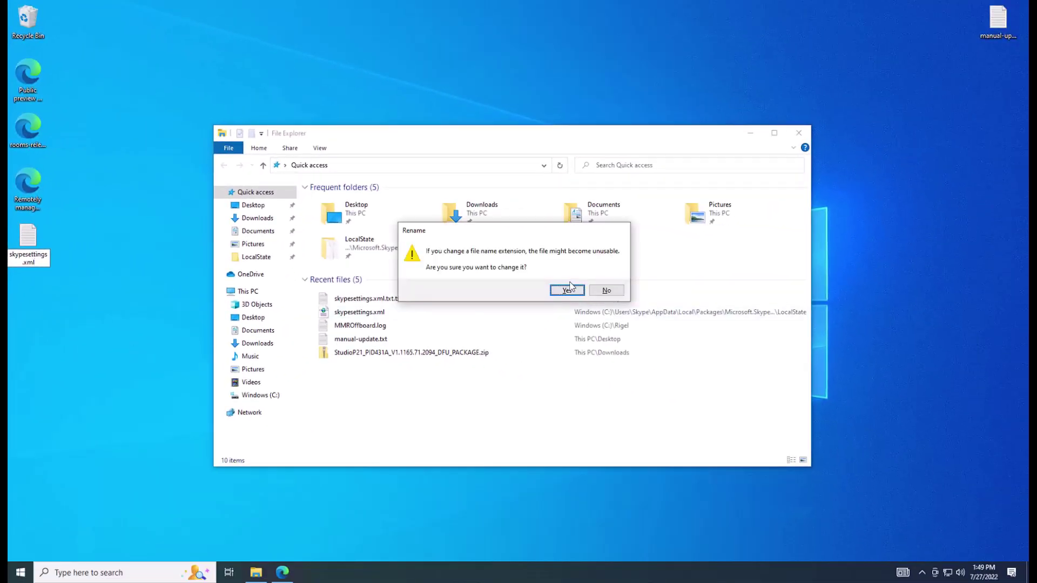
pyautogui.click(568, 292)
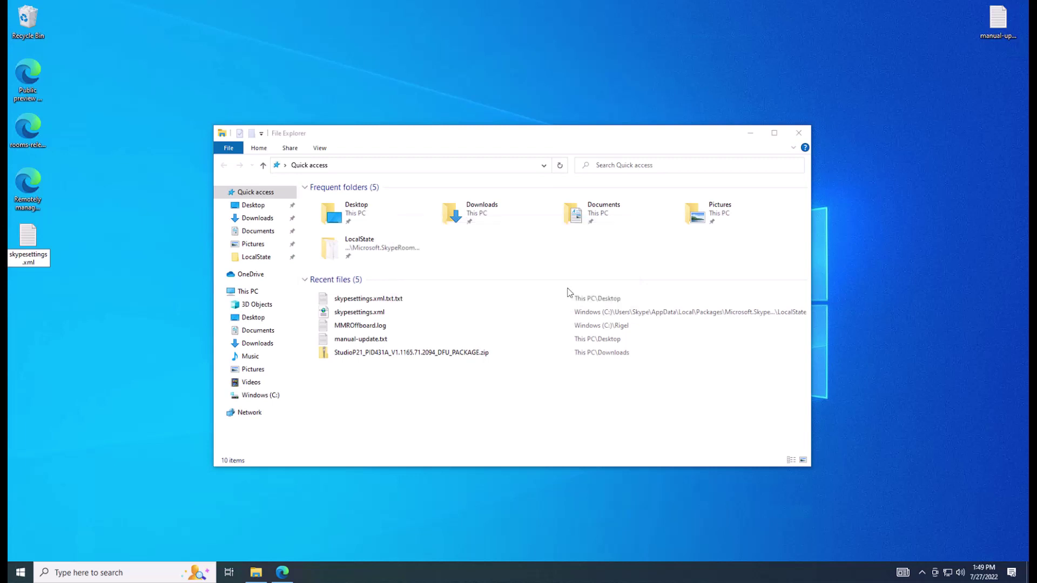
# Open the desktop file skypesettings.xml with Microsoft Edge, inspect its XML tree, and minimise the browser.
pyautogui.doubleClick(31, 234)
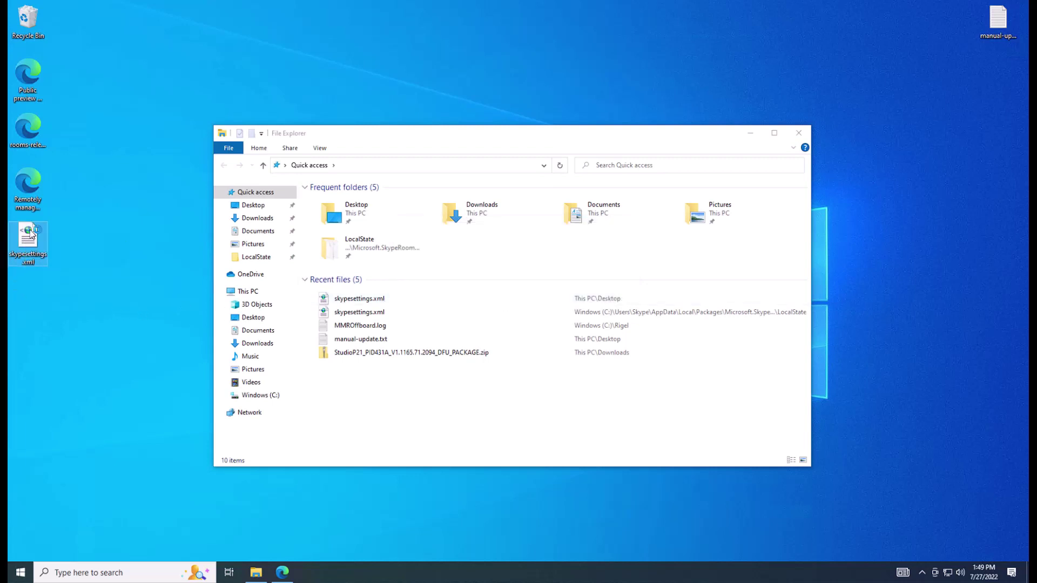
pyautogui.click(503, 252)
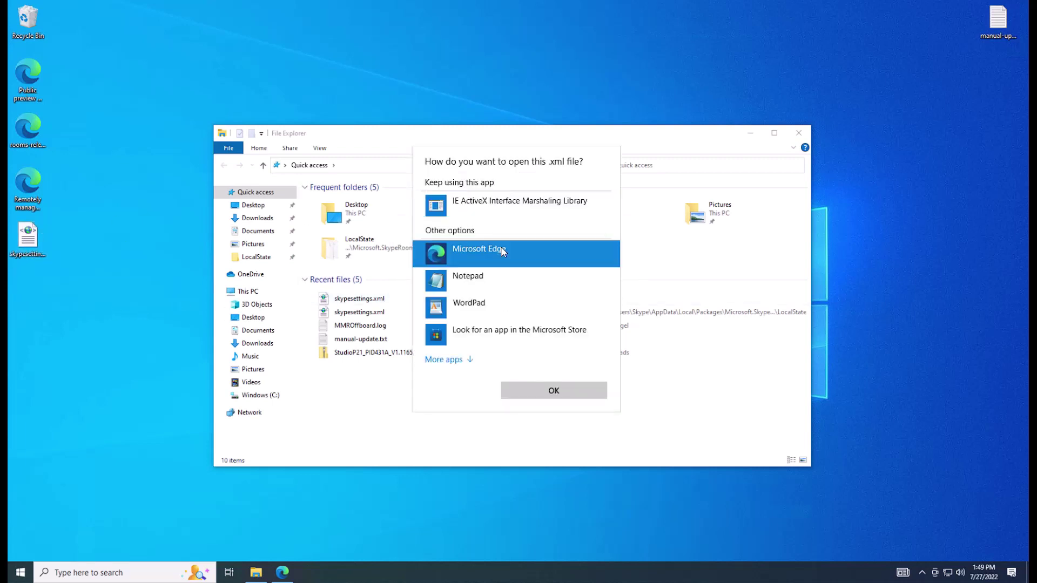
pyautogui.click(553, 390)
pyautogui.moveTo(80, 85); pyautogui.dragTo(18, 60)
pyautogui.click(18, 61)
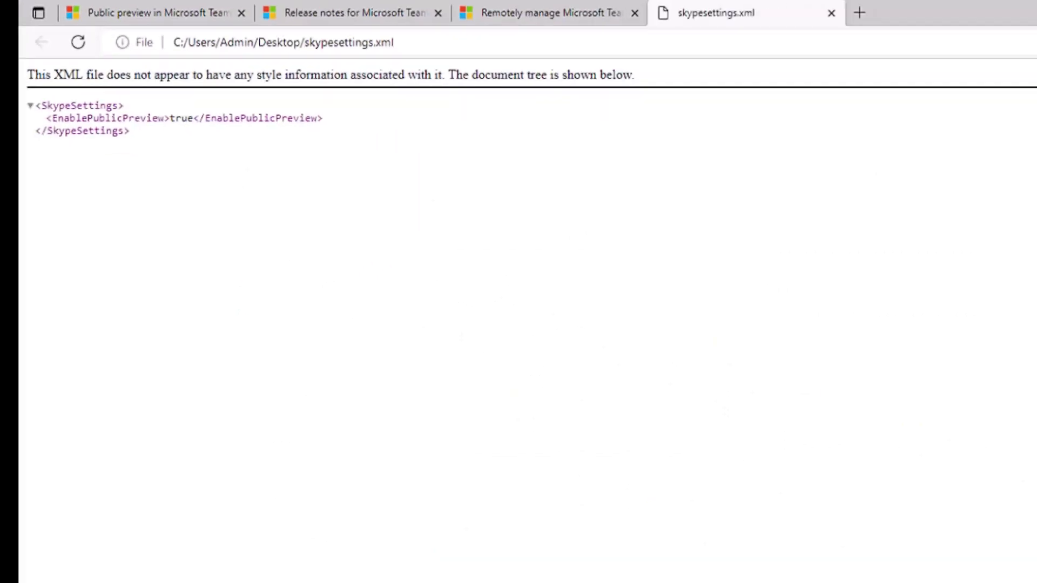
pyautogui.click(967, 7)
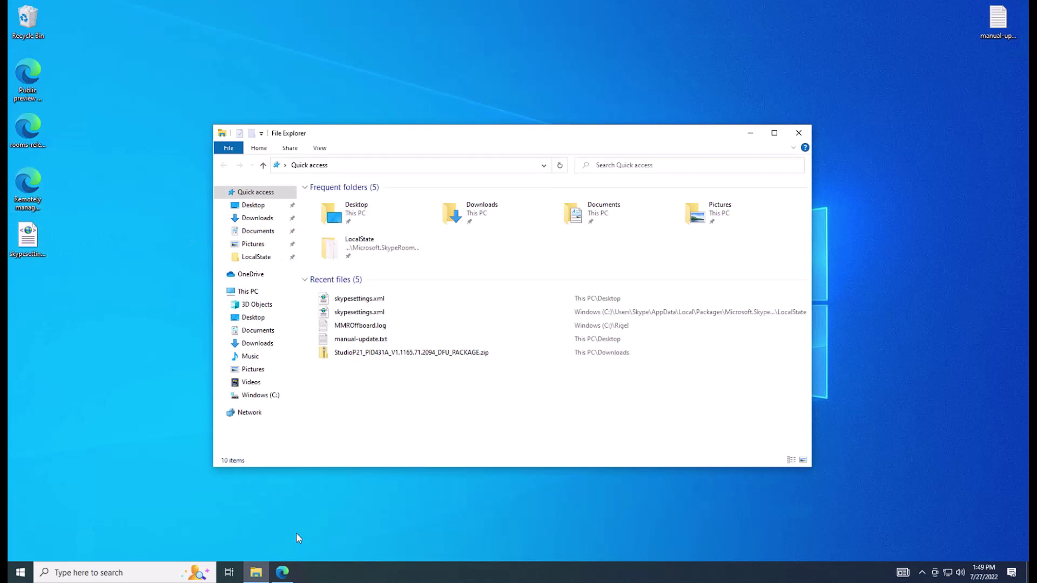
# Return to the Remotely manage Microsoft Teams Rooms page in Edge, enlarge it, and highlight the required file name SkypeSettings.xml.
pyautogui.click(283, 572)
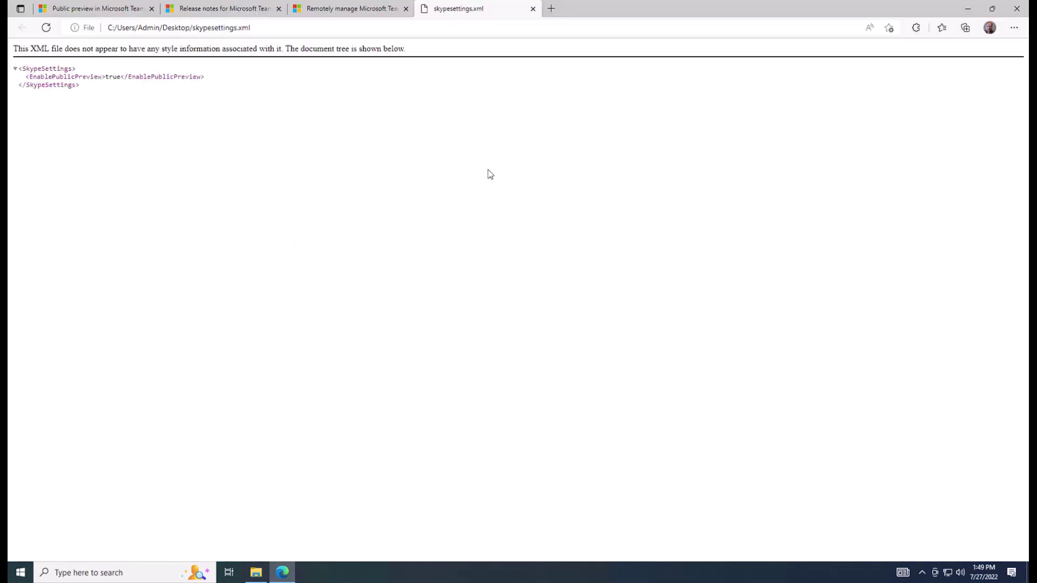
pyautogui.click(324, 9)
pyautogui.hotkey('ctrl', '+')
pyautogui.hotkey('ctrl', '+')
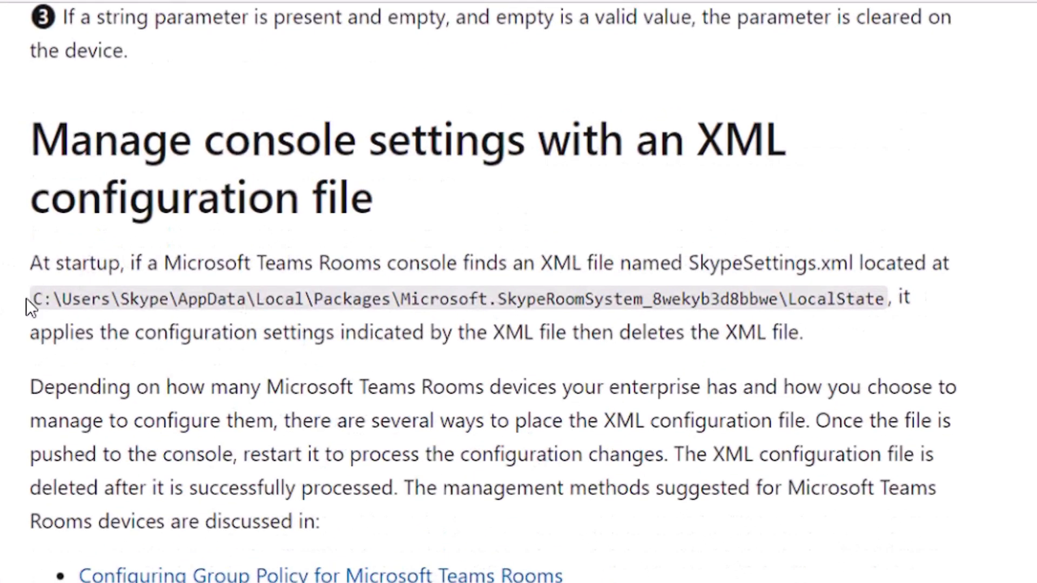
pyautogui.moveTo(25, 298); pyautogui.dragTo(347, 298)
pyautogui.click(169, 268)
pyautogui.moveTo(169, 268); pyautogui.dragTo(752, 273)
pyautogui.click(776, 276)
pyautogui.moveTo(733, 262); pyautogui.dragTo(808, 263)
pyautogui.moveTo(689, 263); pyautogui.dragTo(842, 266)
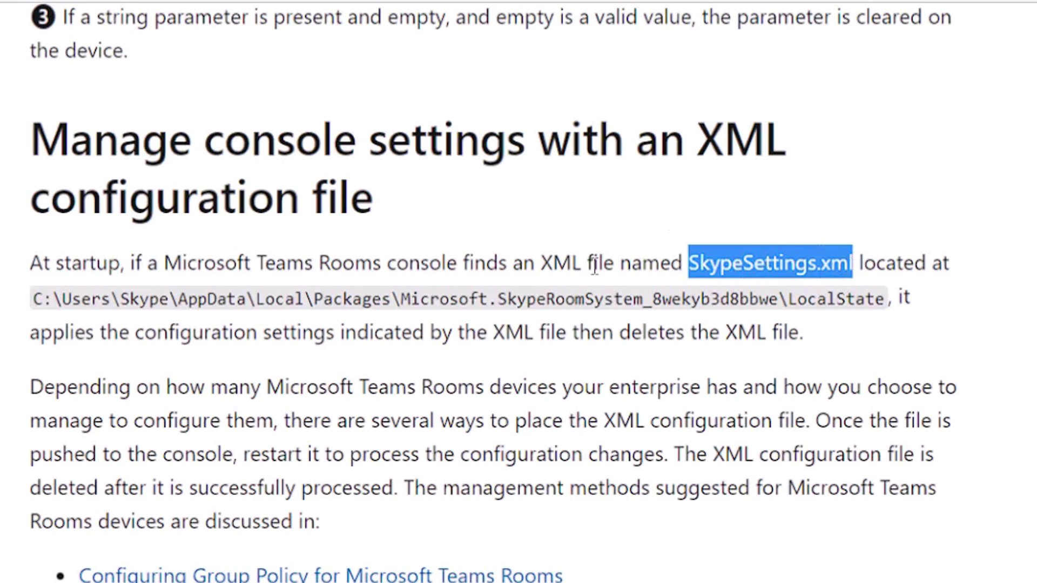
# Highlight the path C:\Users\Skype\AppData\Local\Packages\Microsoft.SkypeRoomSystem_8wekyb3d8bbwe\LocalState in the XML configuration section, and minimise the browser.
pyautogui.moveTo(31, 297); pyautogui.dragTo(889, 300)
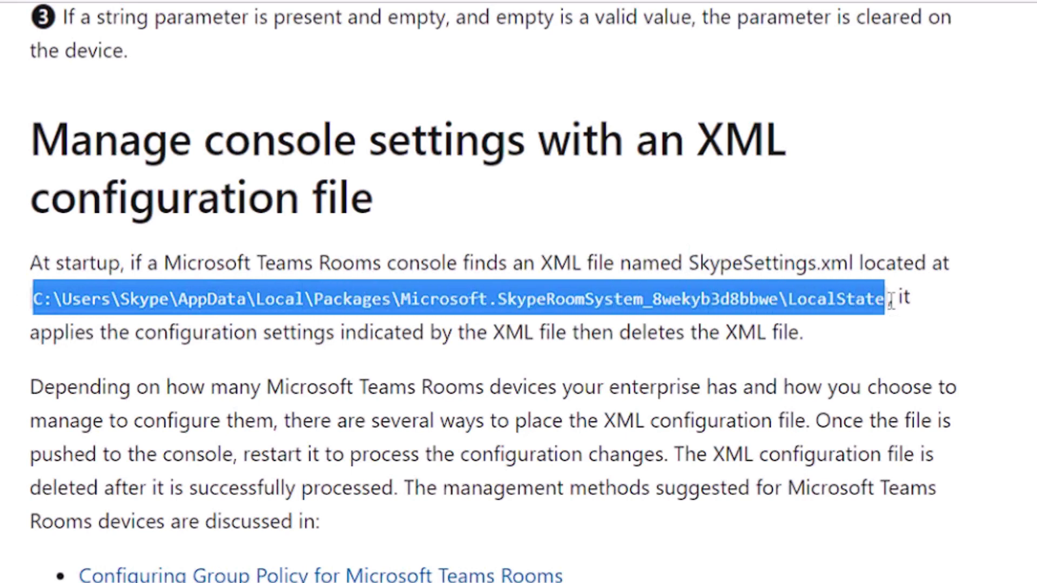
pyautogui.click(406, 312)
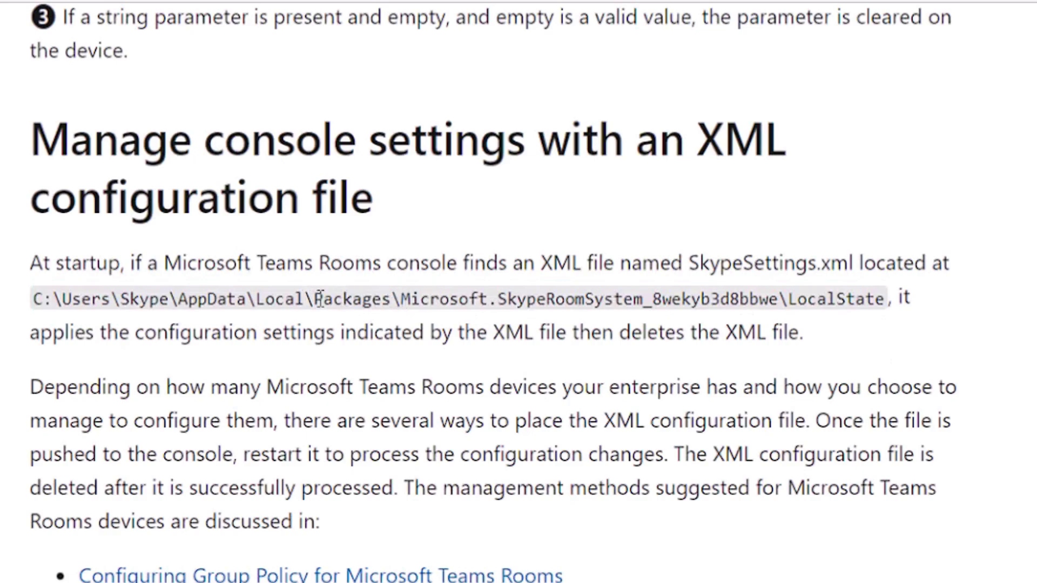
pyautogui.moveTo(320, 299); pyautogui.dragTo(864, 299)
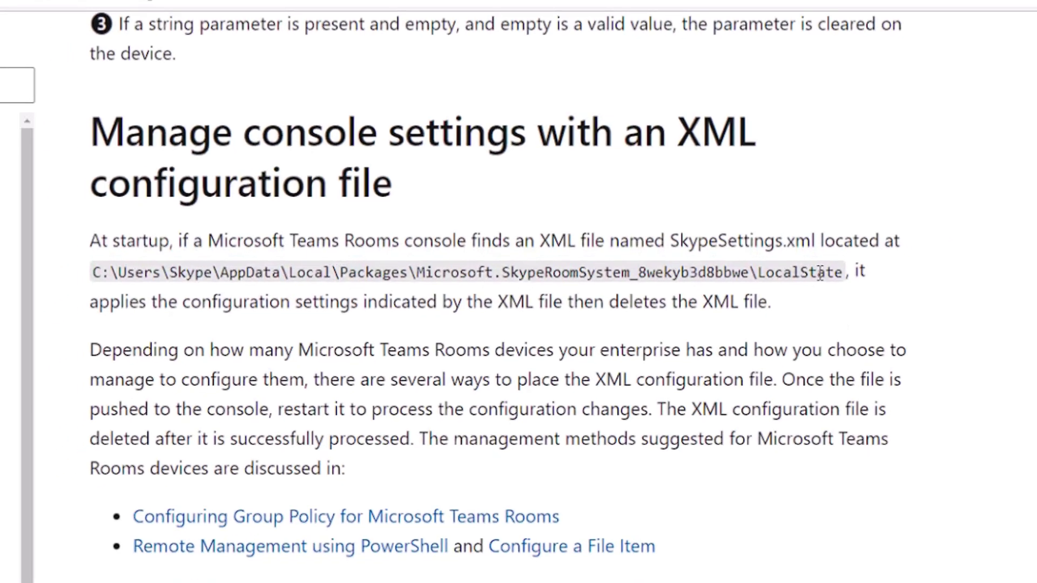
pyautogui.moveTo(820, 272); pyautogui.dragTo(444, 273)
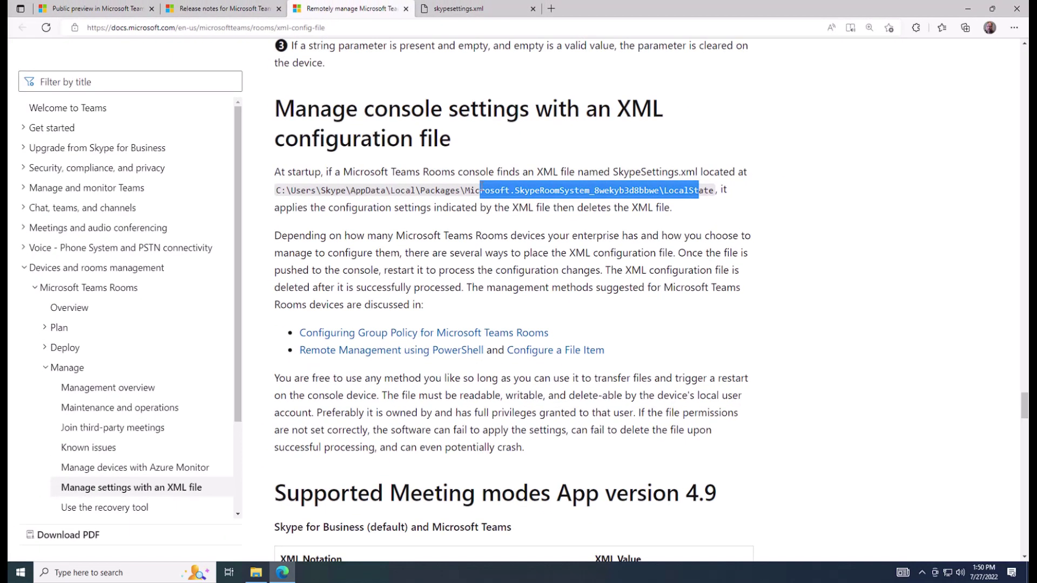
pyautogui.click(967, 9)
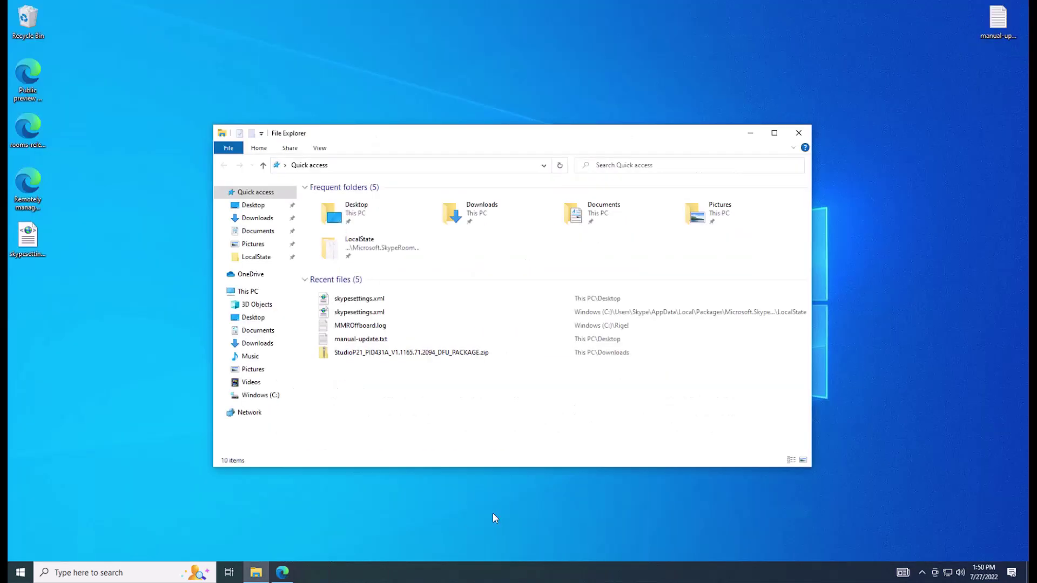
# Open the LocalState folder in File Explorer and copy skypesettings.xml from the desktop into it.
pyautogui.click(266, 260)
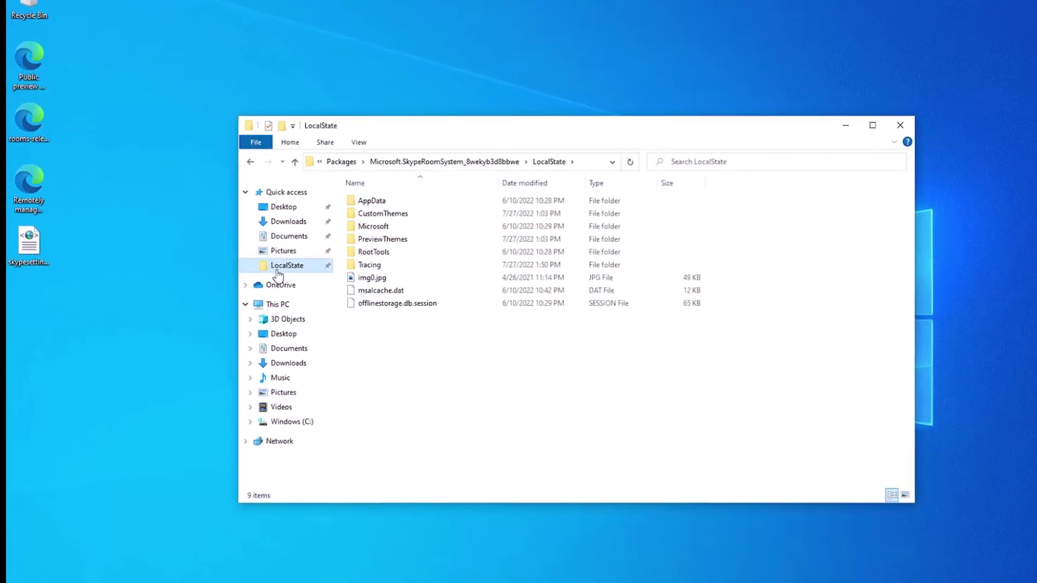
pyautogui.moveTo(30, 246); pyautogui.dragTo(469, 341)
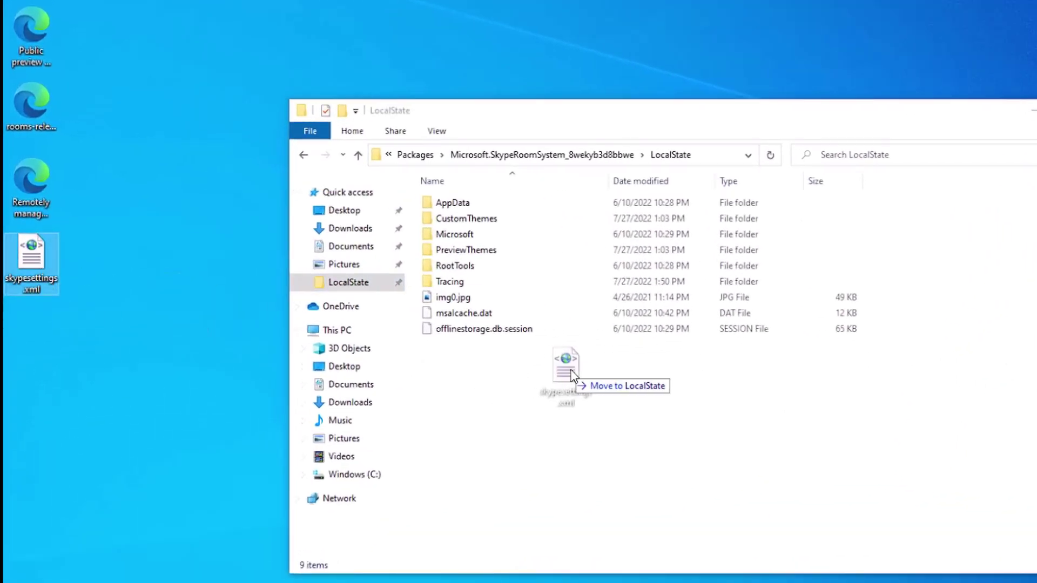
pyautogui.moveTo(571, 372); pyautogui.dragTo(579, 372)
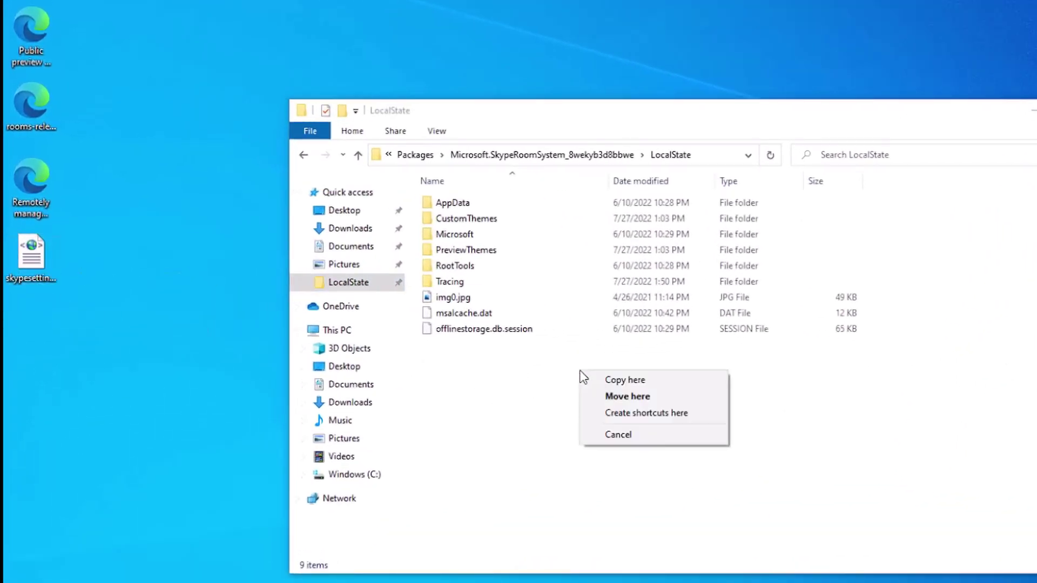
pyautogui.click(620, 379)
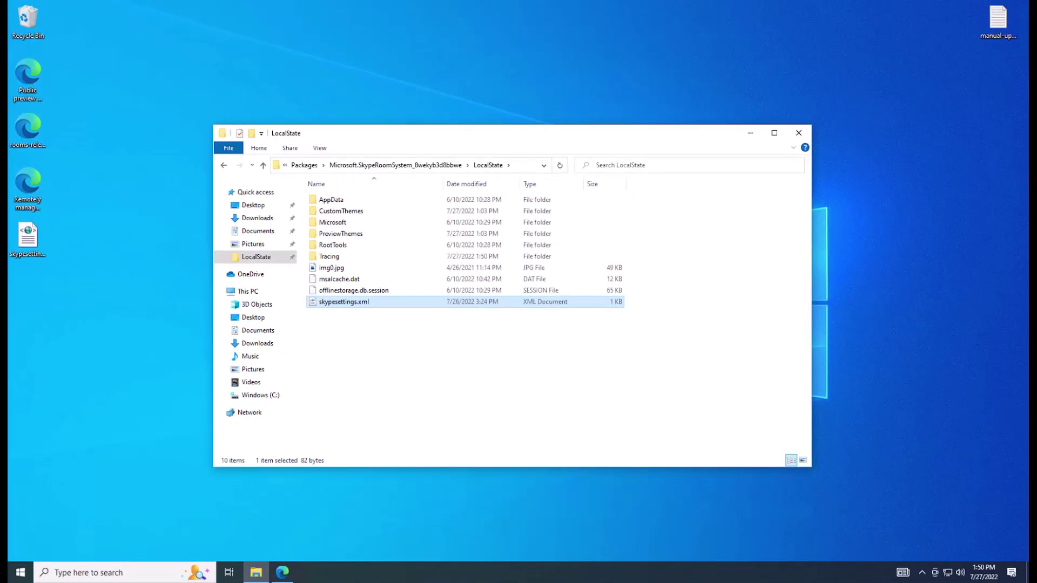
# Open the Windows Start menu.
pyautogui.click(20, 569)
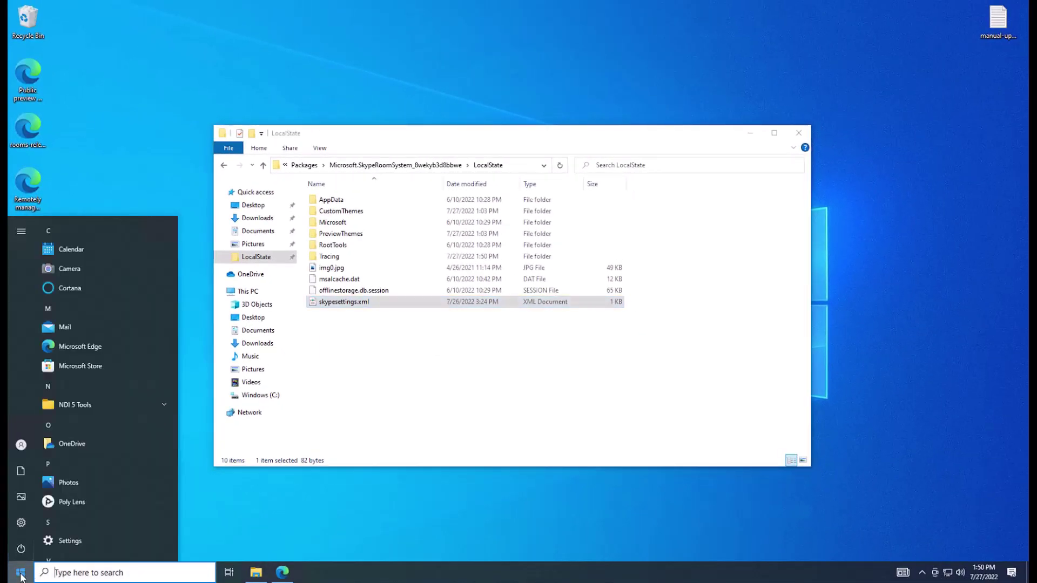